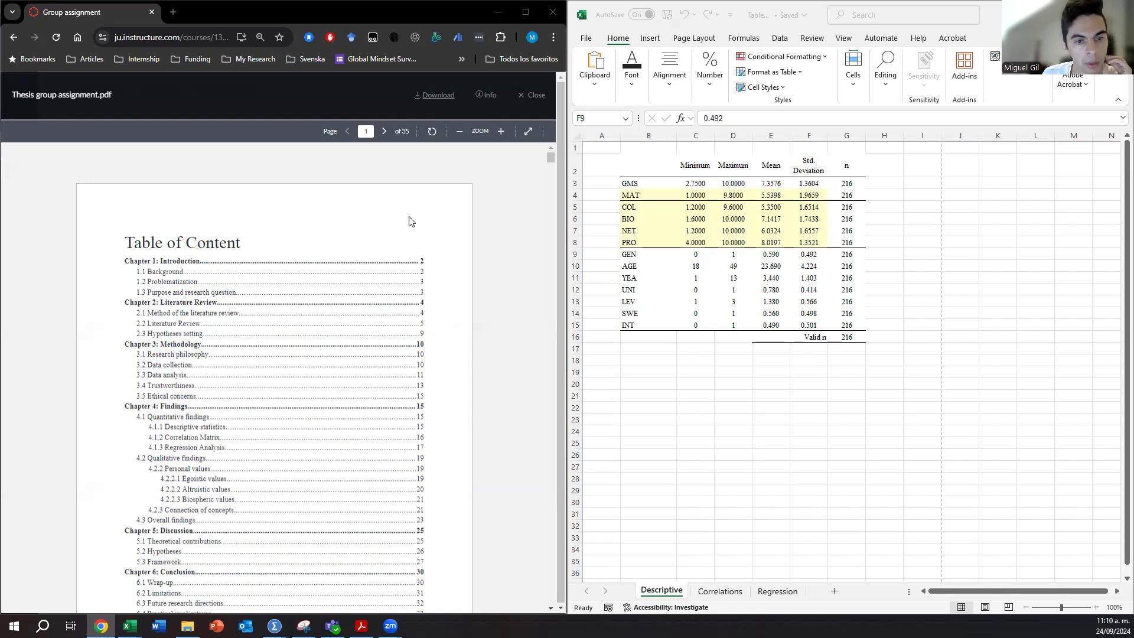
Highlight the 'Chapter 4: Findings' and '4.1 Quantitative findings' entries in the table of contents.
scroll(409, 248, "down", 1)
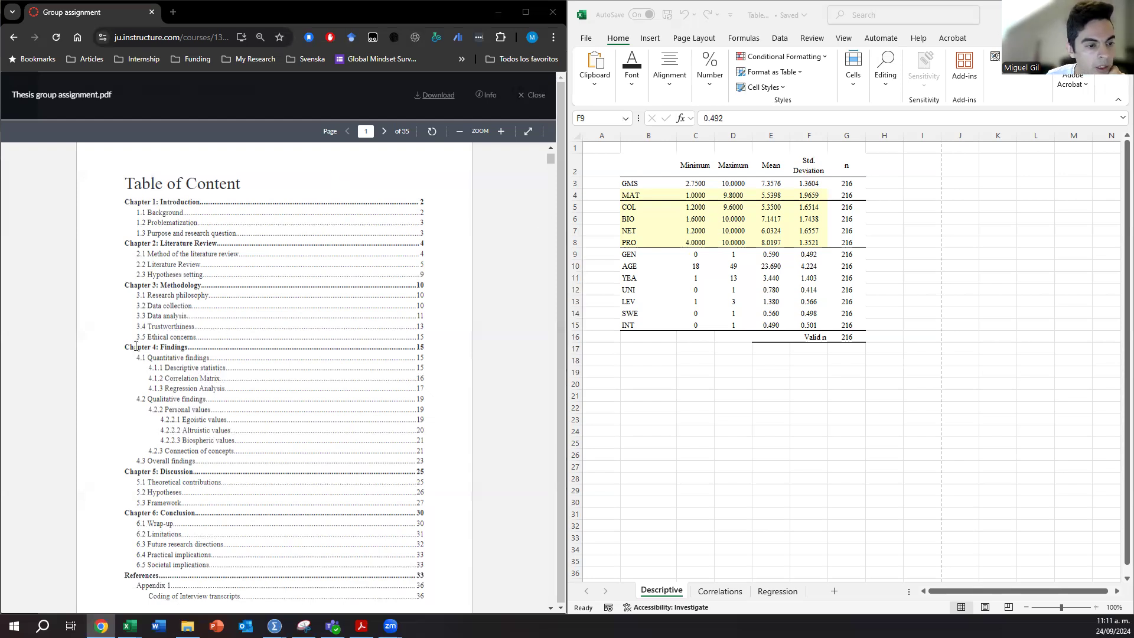
left_click_drag(125, 345, 417, 350)
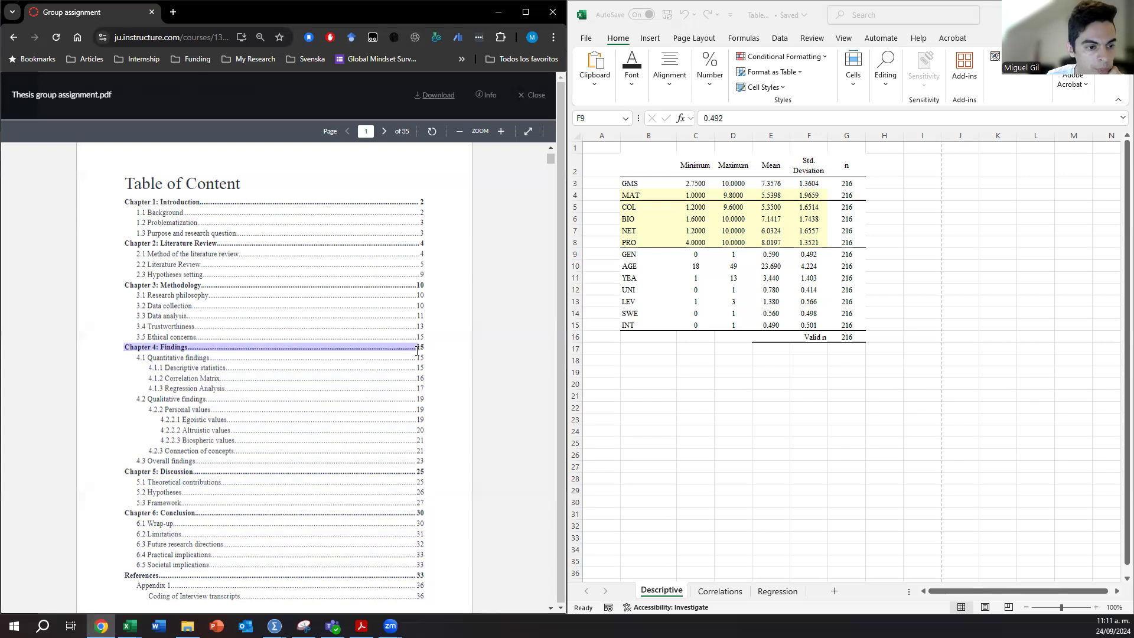
left_click(158, 358)
left_click_drag(159, 358, 423, 358)
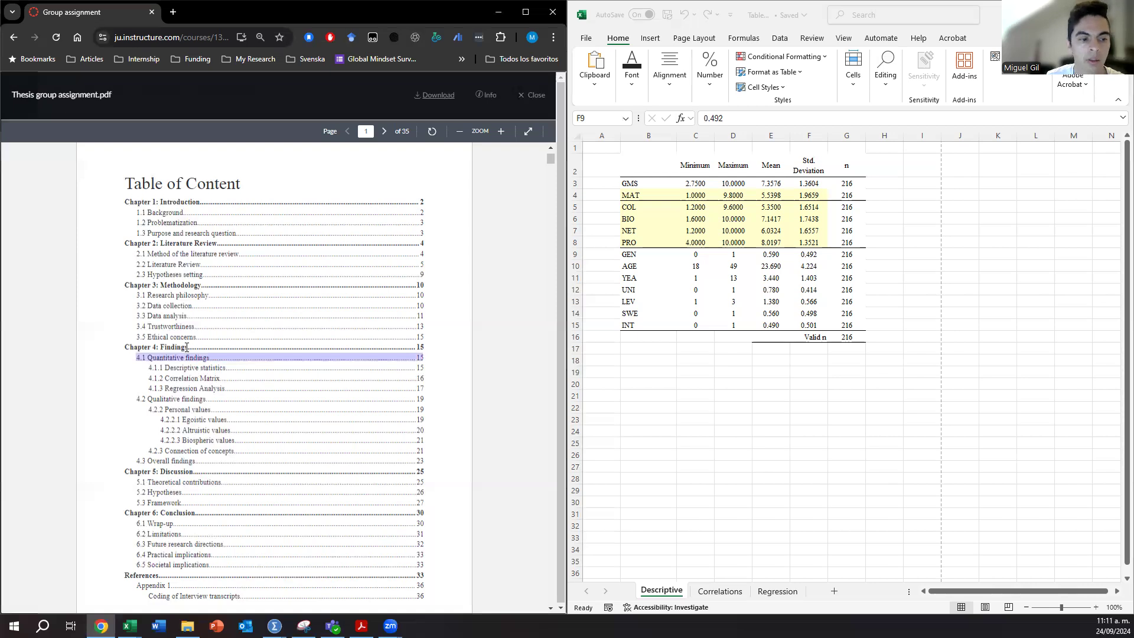
left_click(393, 360)
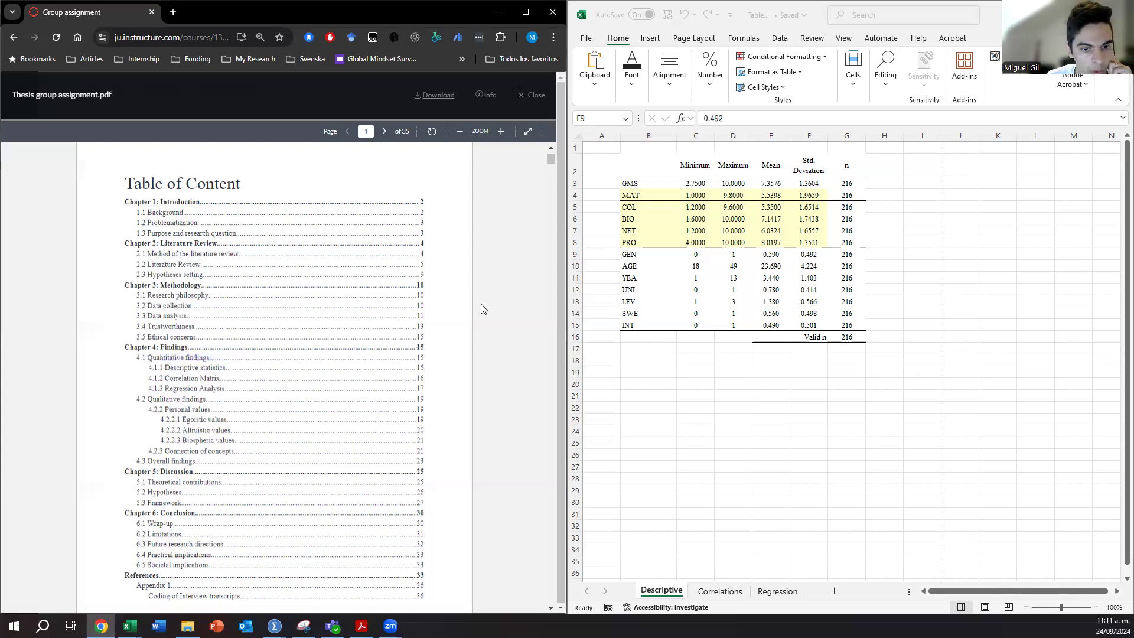
Scroll the PDF down to page 15, where Chapter 4 opens with Table 1's descriptive statistics.
scroll(482, 308, "down", 4)
scroll(481, 309, "down", 20)
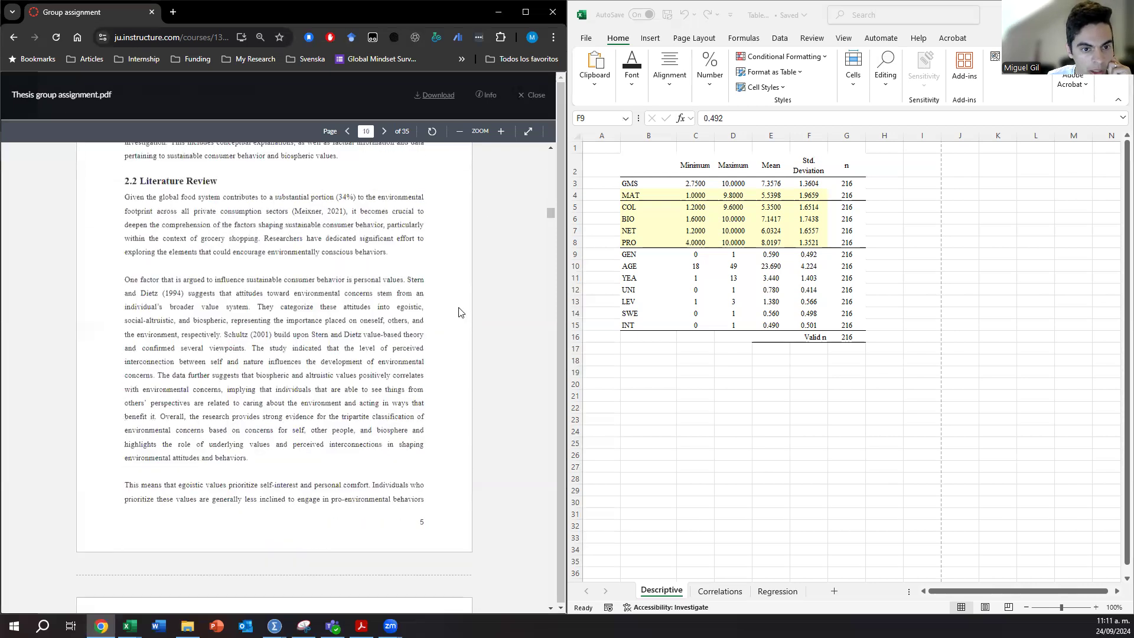
scroll(460, 310, "down", 20)
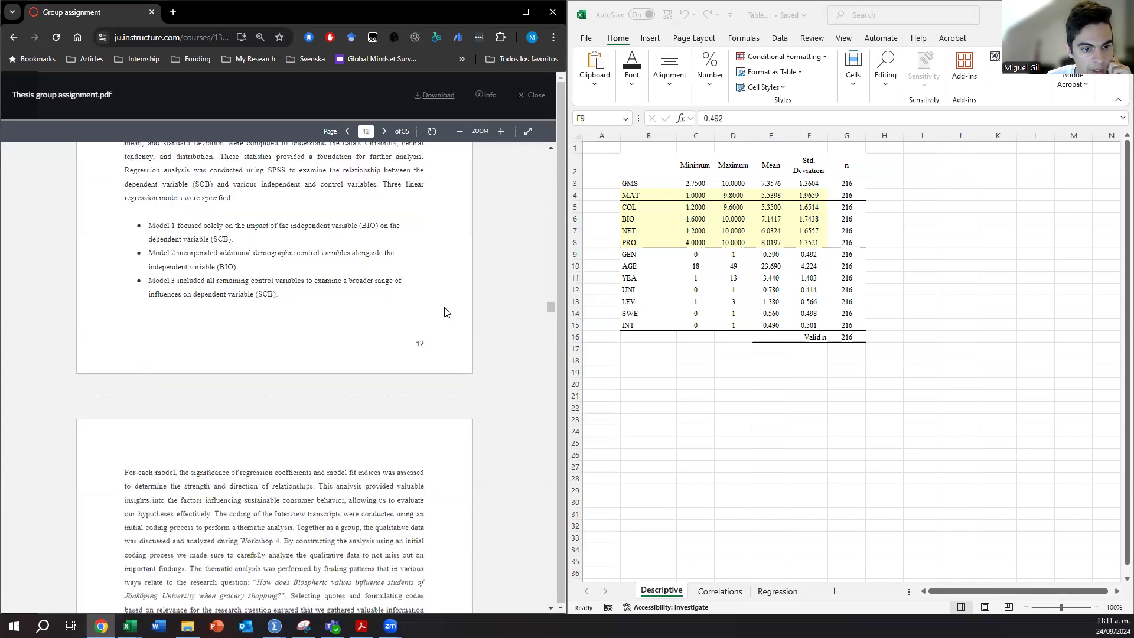
scroll(446, 312, "down", 12)
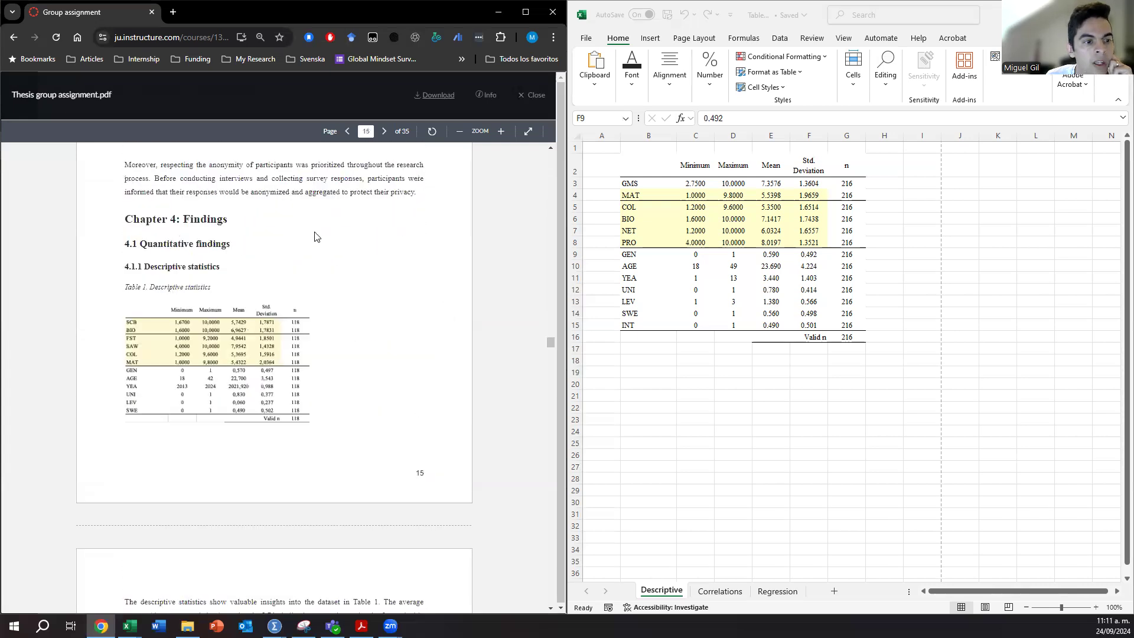
scroll(319, 236, "down", 1)
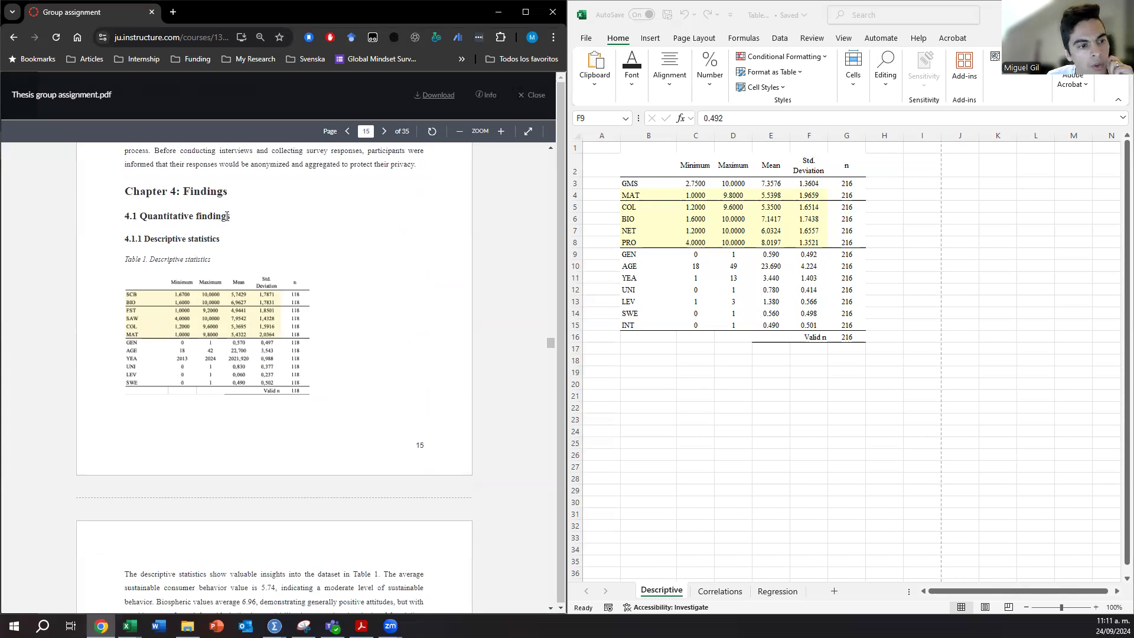
scroll(246, 271, "up", 1)
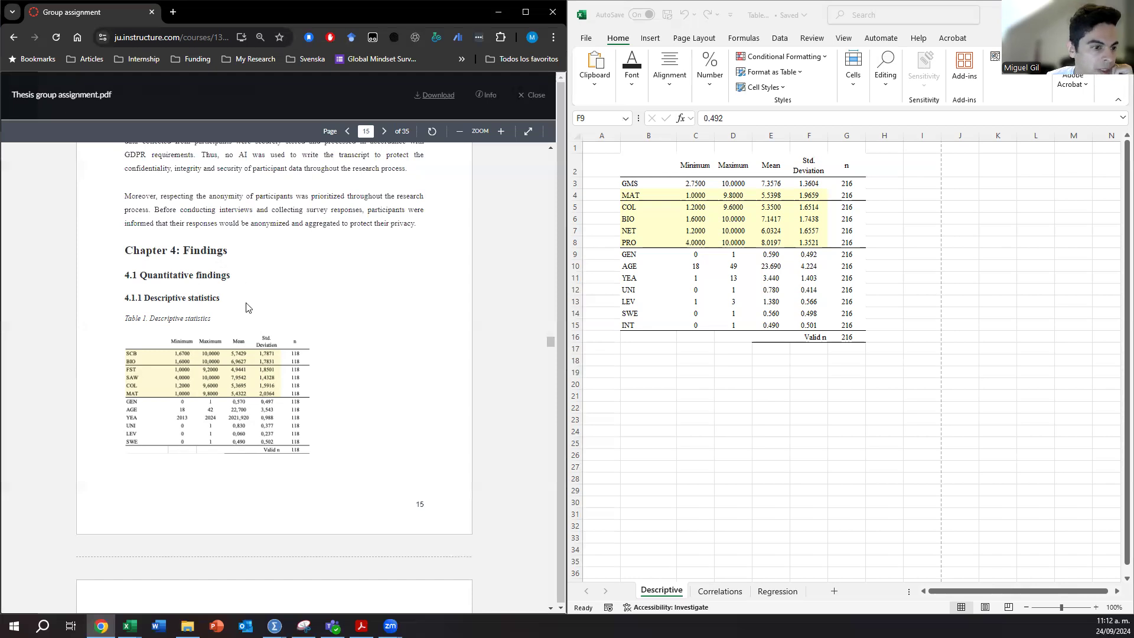
scroll(248, 308, "down", 1)
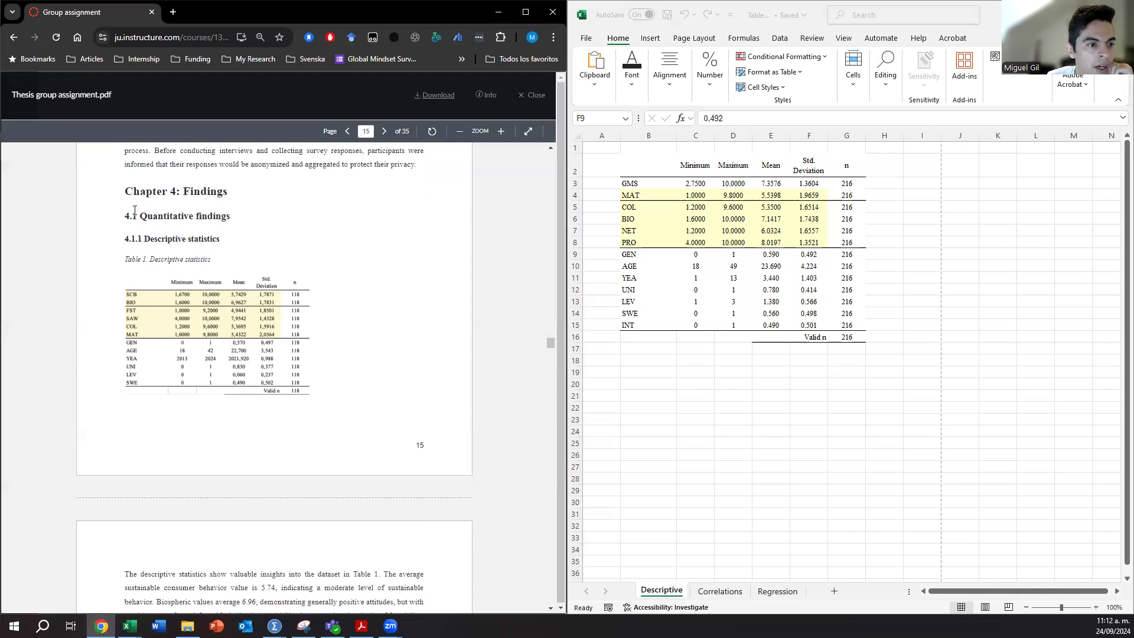
left_click_drag(125, 216, 229, 216)
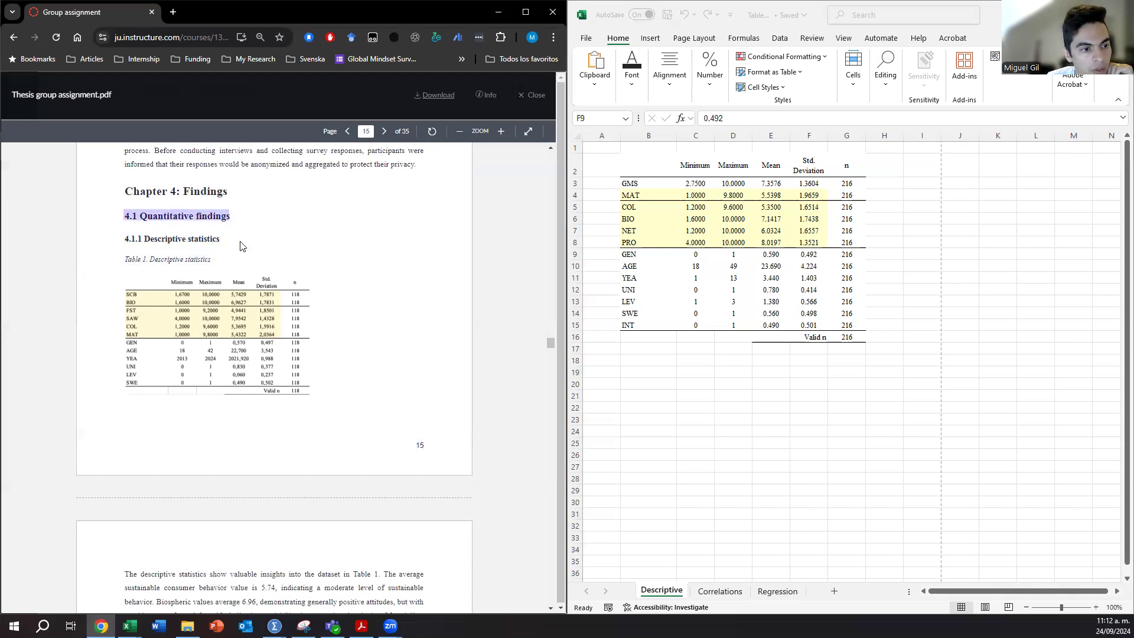
left_click_drag(127, 239, 219, 243)
left_click(219, 243)
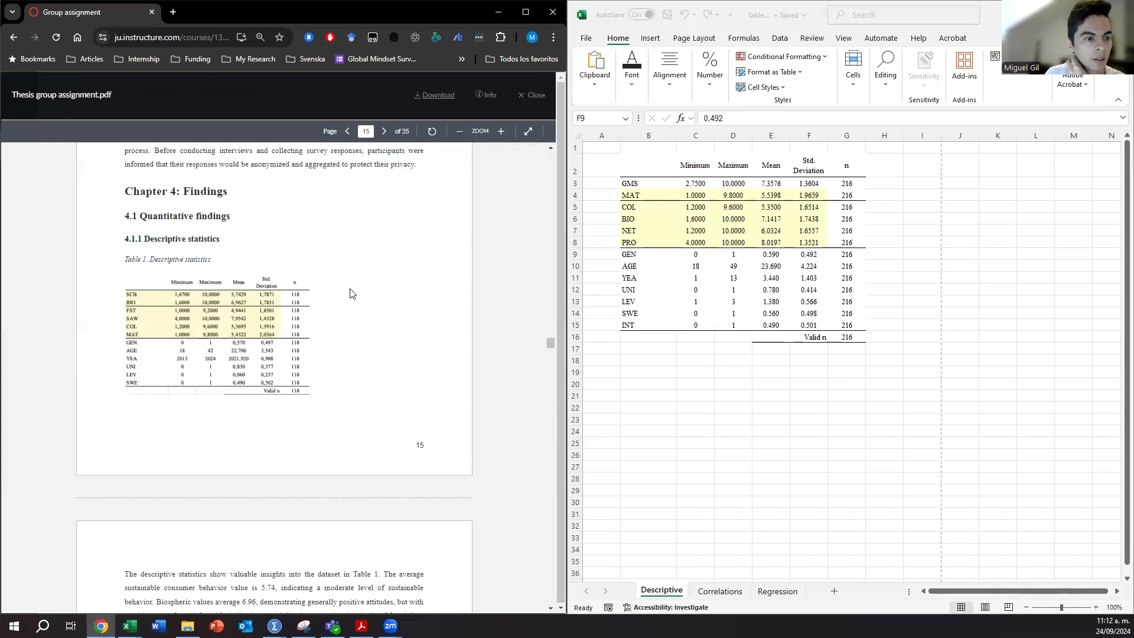
scroll(227, 279, "down", 1)
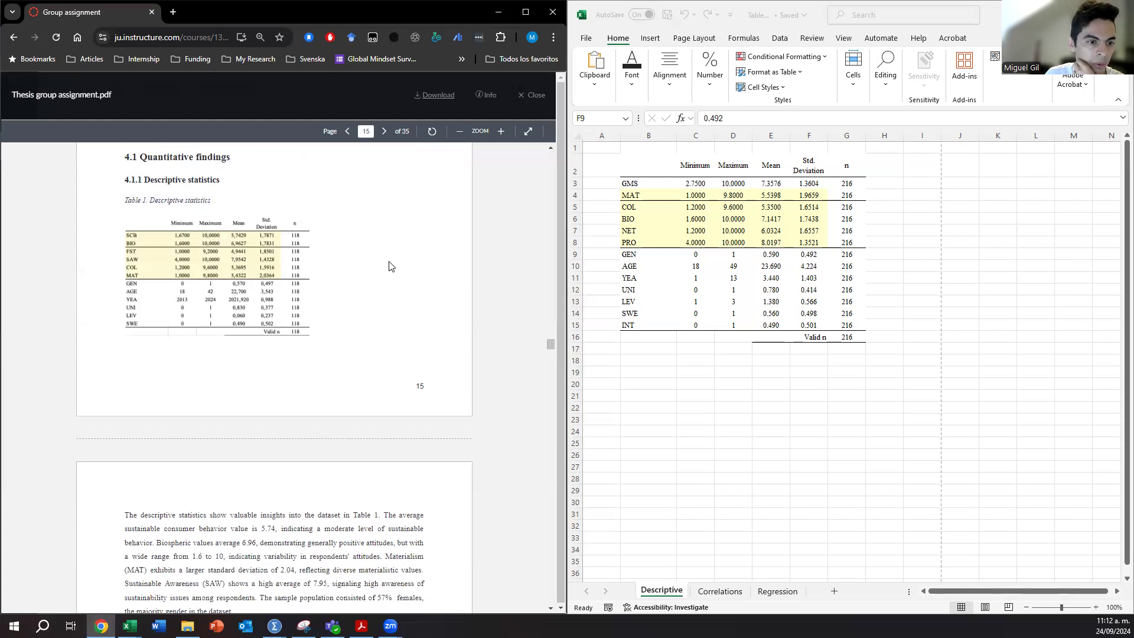
left_click_drag(649, 158, 843, 338)
scroll(322, 407, "down", 3)
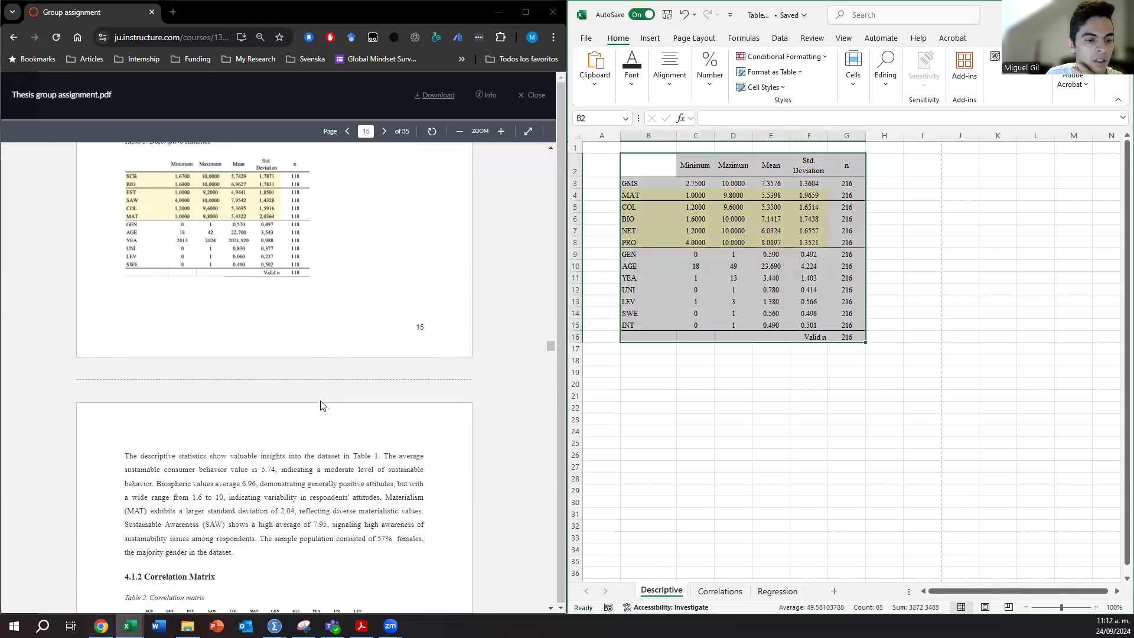
left_click(236, 436)
left_click_drag(171, 355, 414, 587)
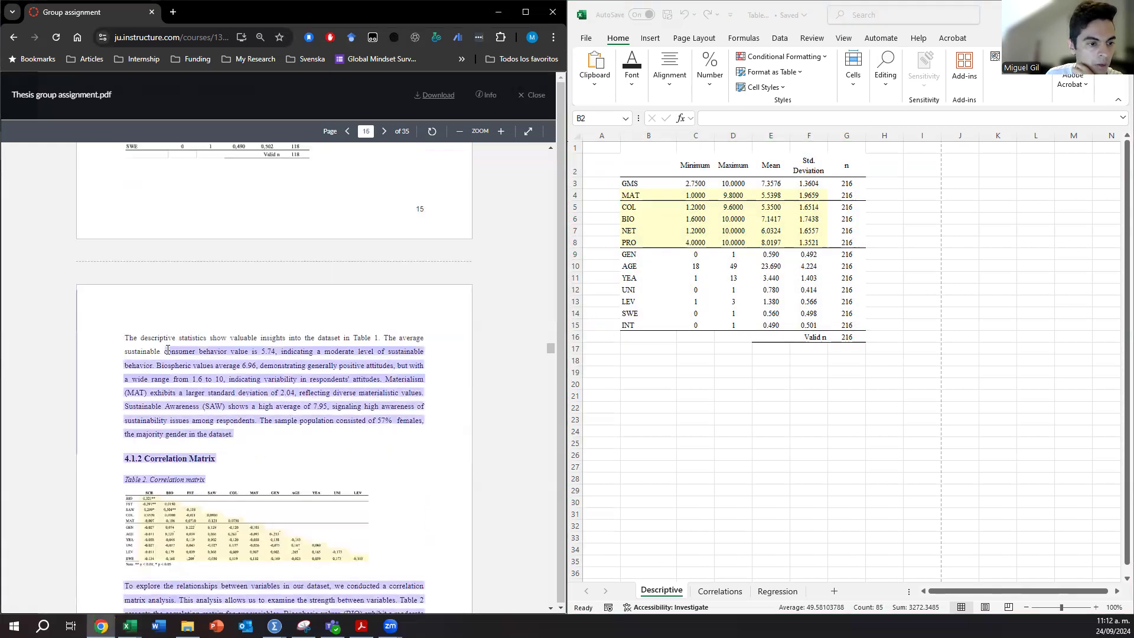
scroll(519, 362, "up", 1)
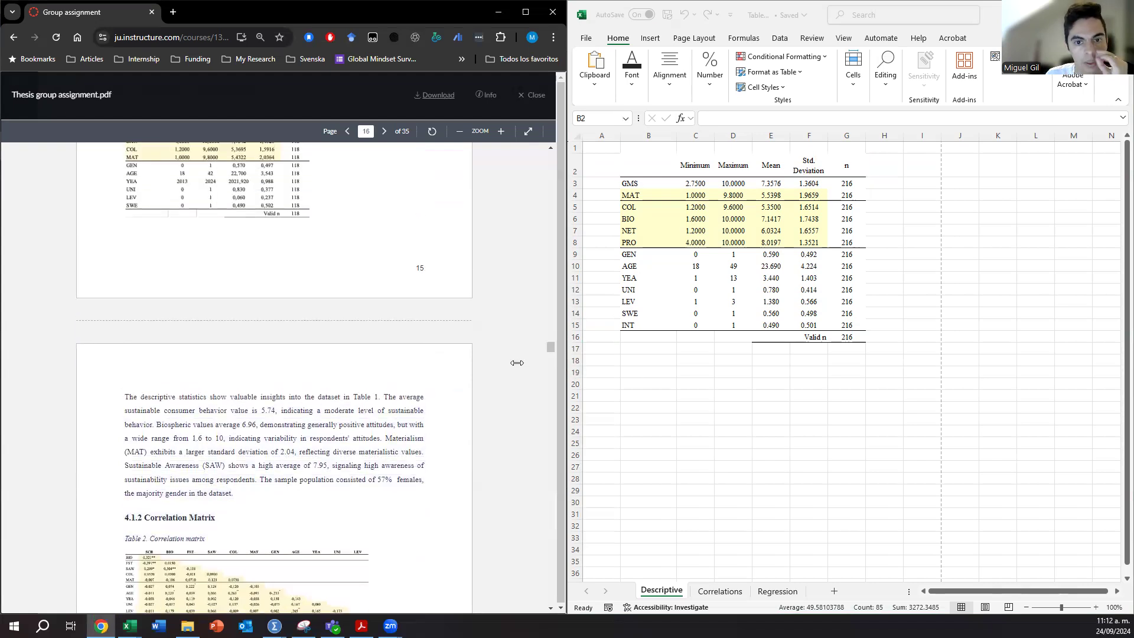
scroll(517, 363, "up", 1)
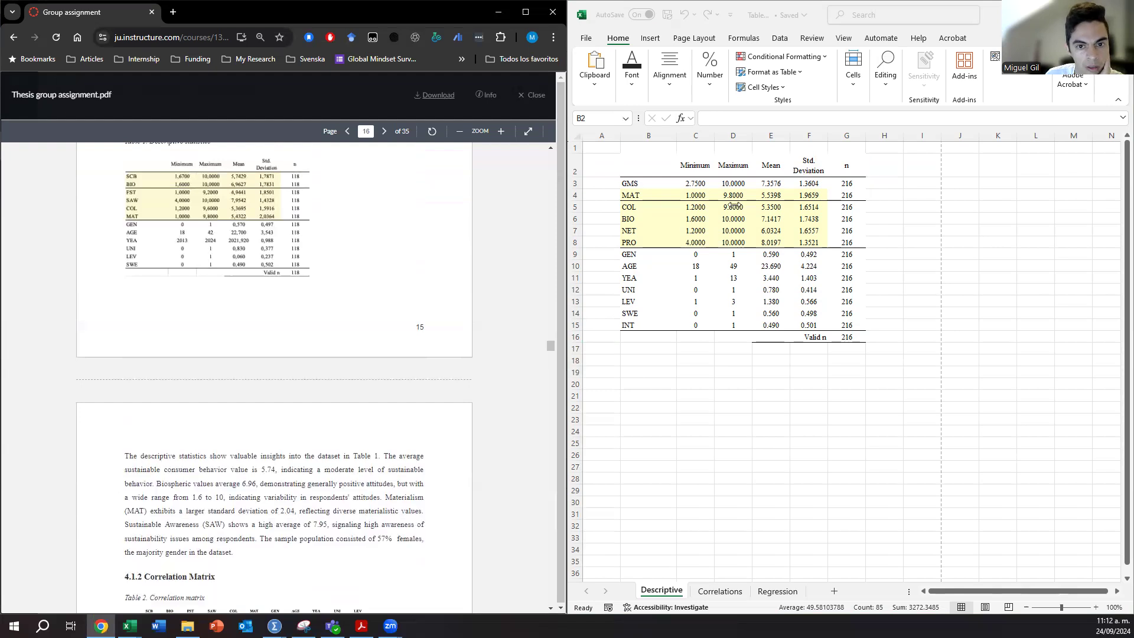
left_click(695, 207)
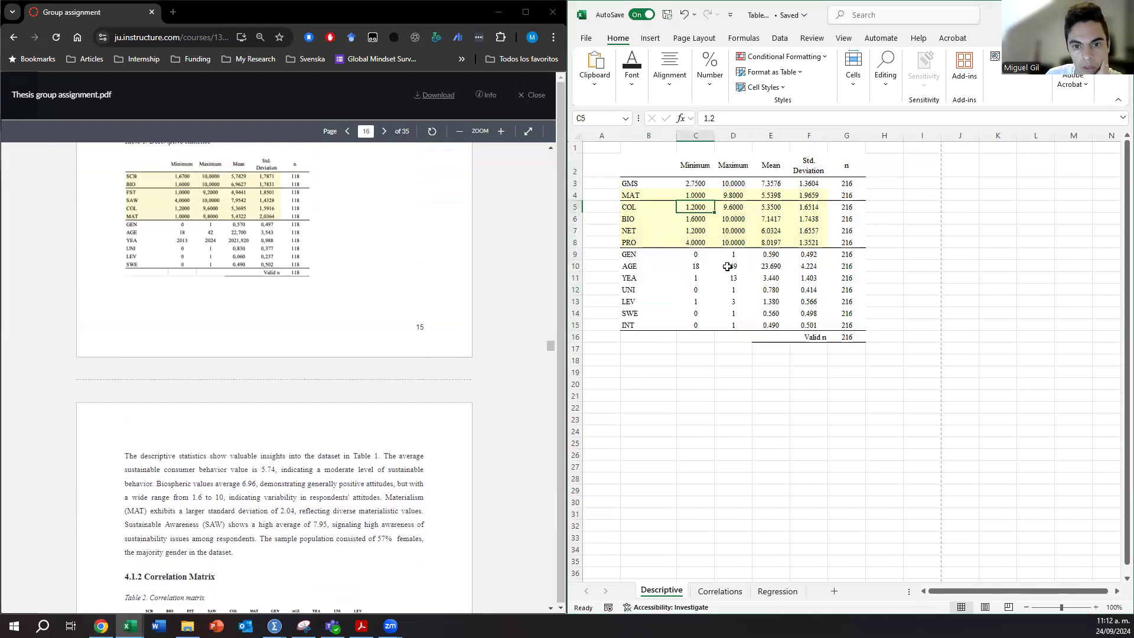
left_click(772, 185)
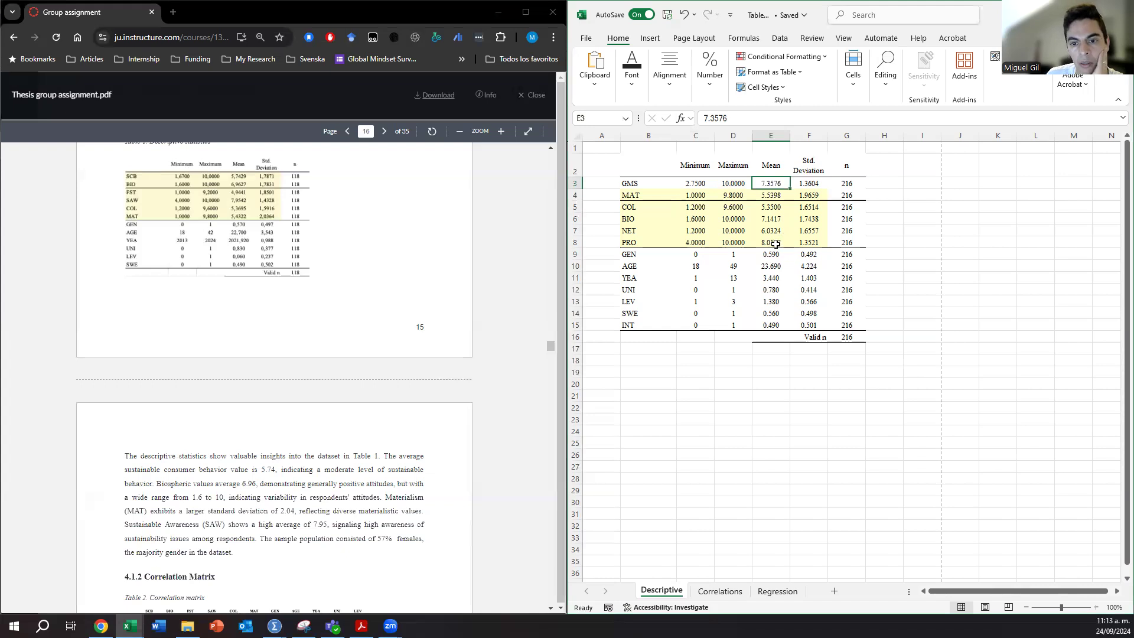
left_click(775, 244)
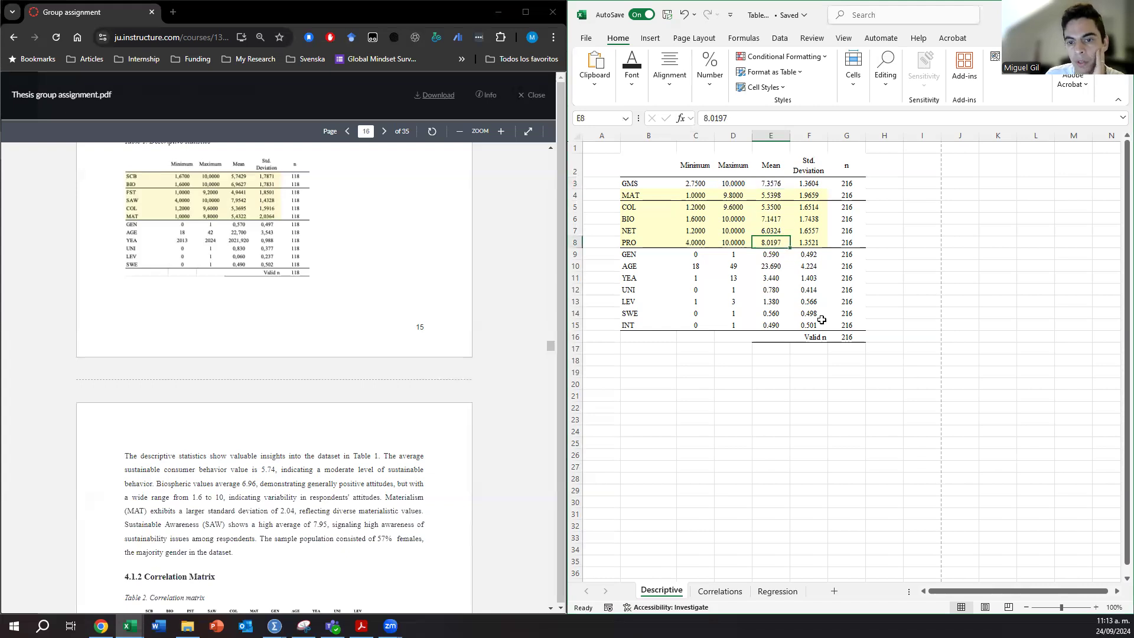
left_click(737, 264)
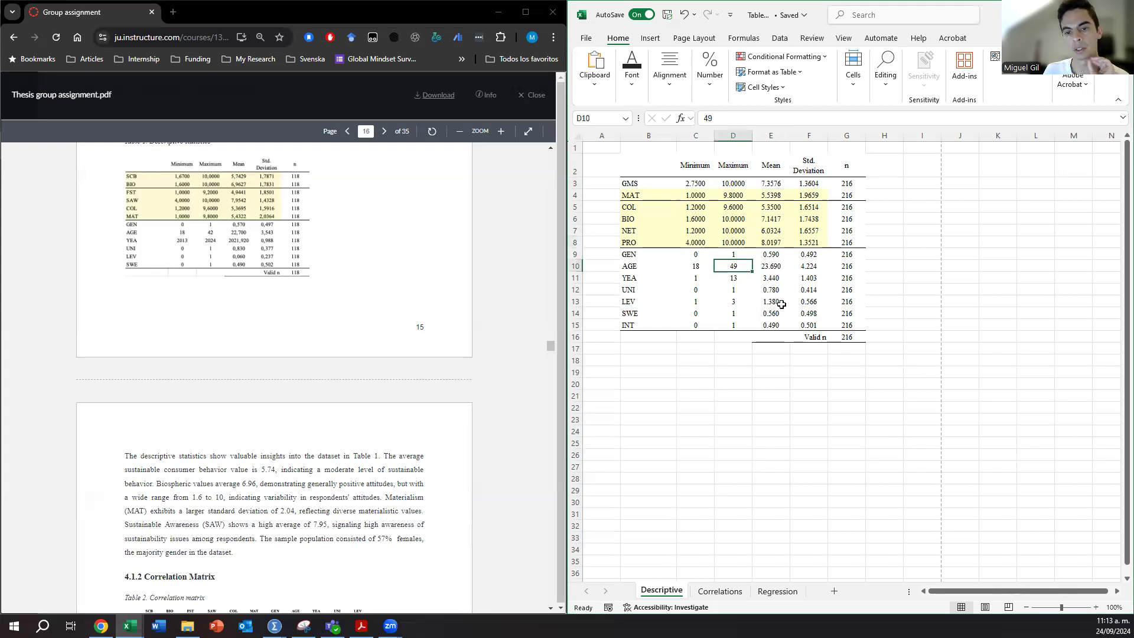
left_click(743, 280)
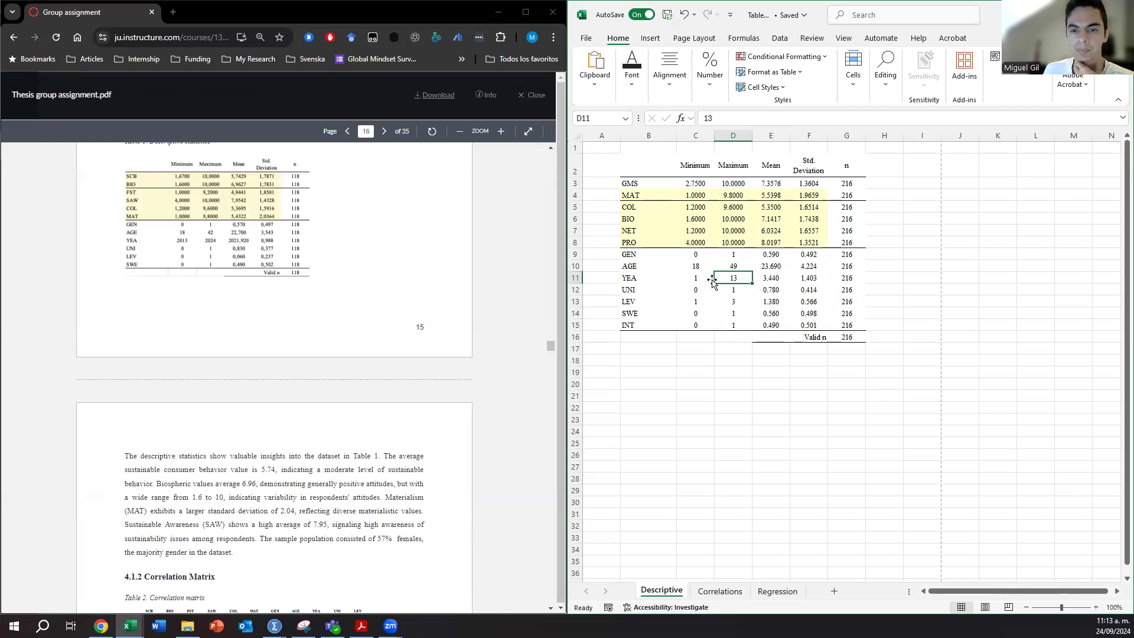
scroll(324, 456, "down", 3)
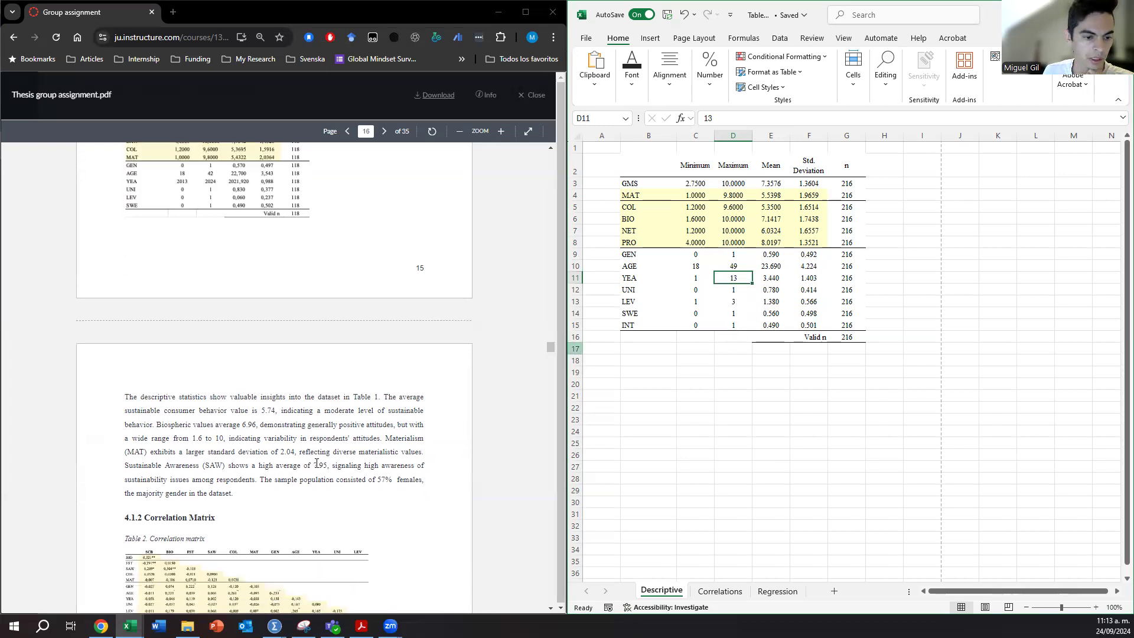
scroll(322, 374, "down", 1)
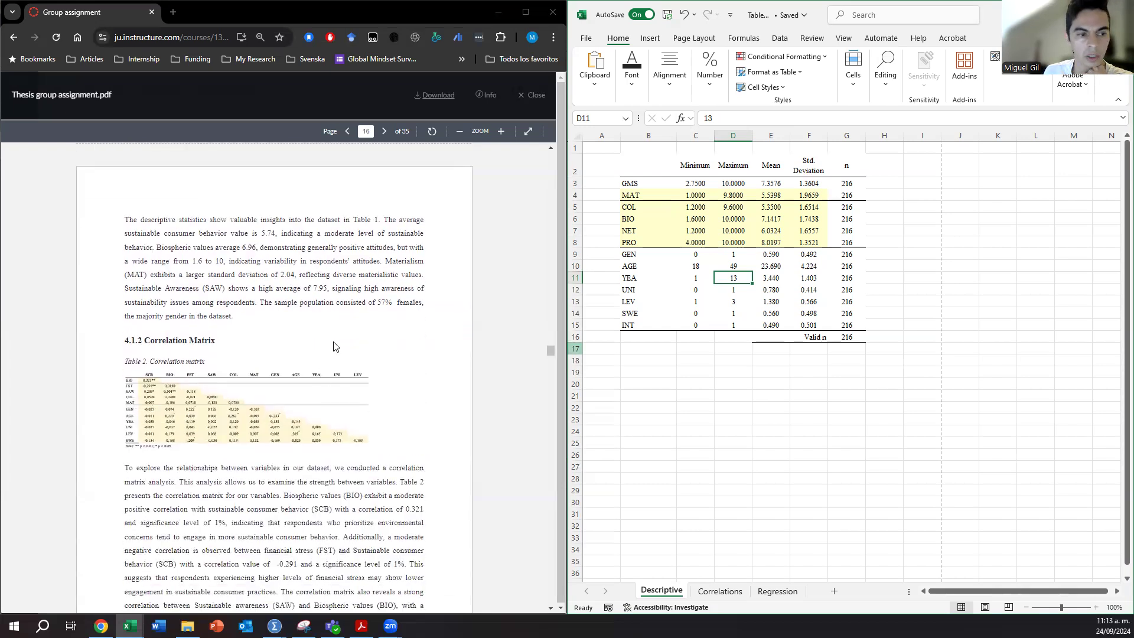
Switch Excel to the Correlations sheet's GMS matrix while the PDF scrolls to 4.1.3 Regression Analysis.
scroll(350, 345, "down", 1)
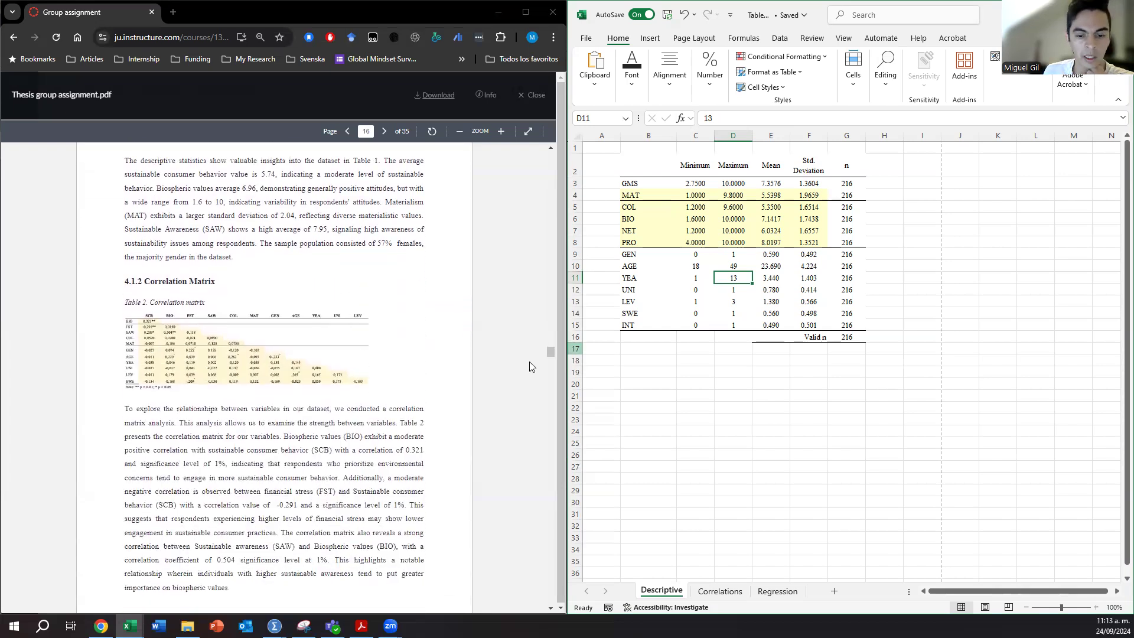
left_click(715, 592)
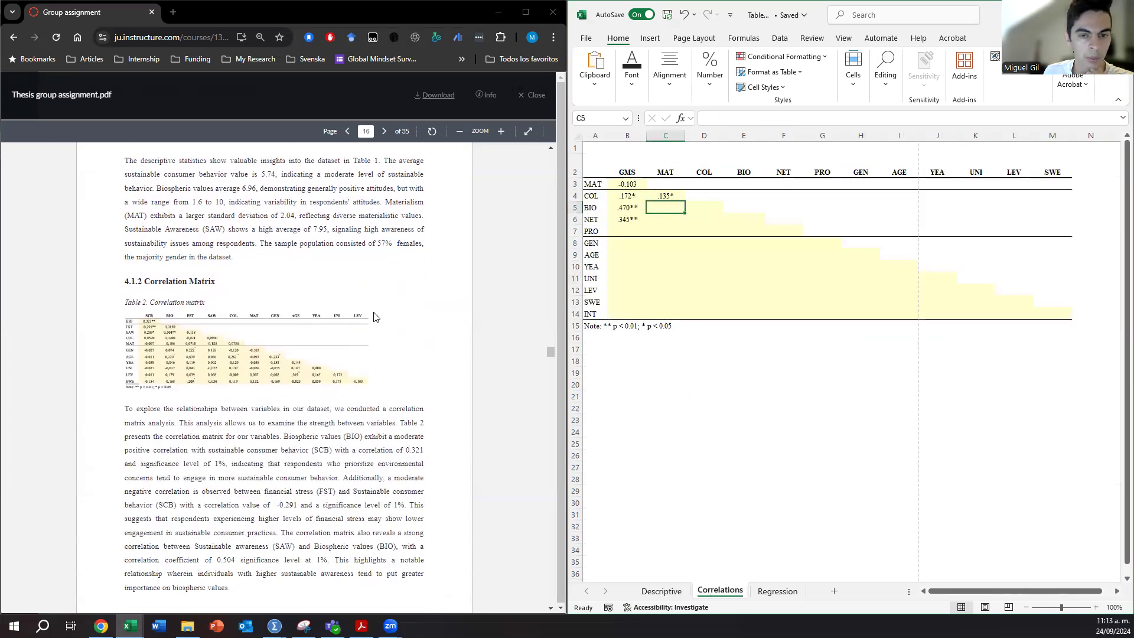
scroll(277, 373, "down", 1)
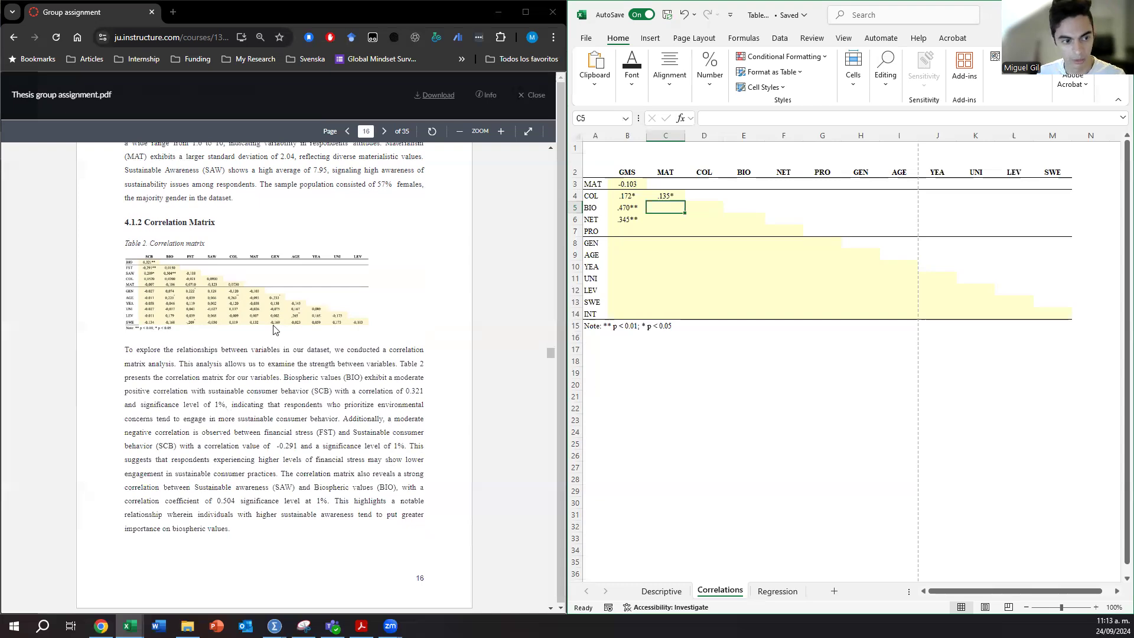
scroll(289, 443, "down", 4)
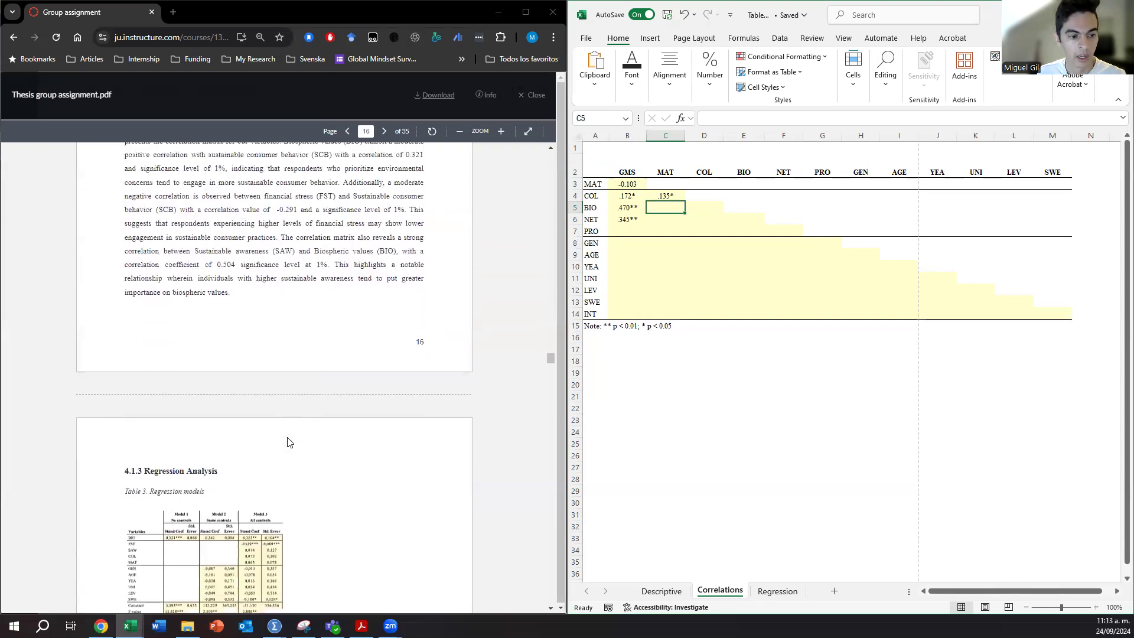
Show the Regression sheet's three-model table while scrolling the PDF to page 17's Model 1 discussion.
left_click(778, 591)
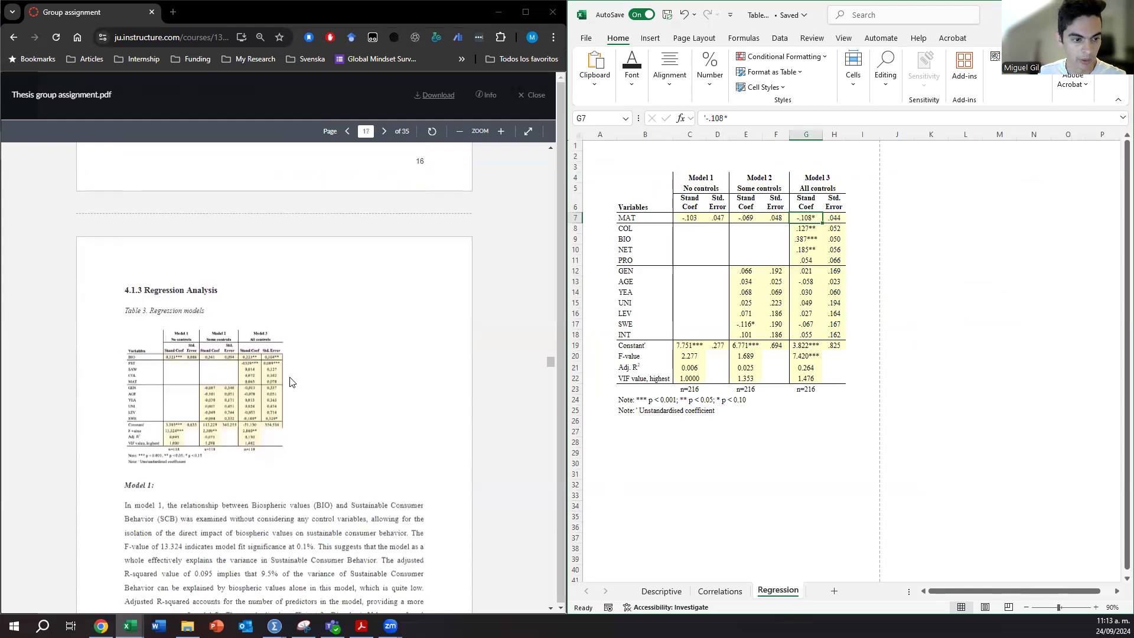
scroll(289, 382, "down", 2)
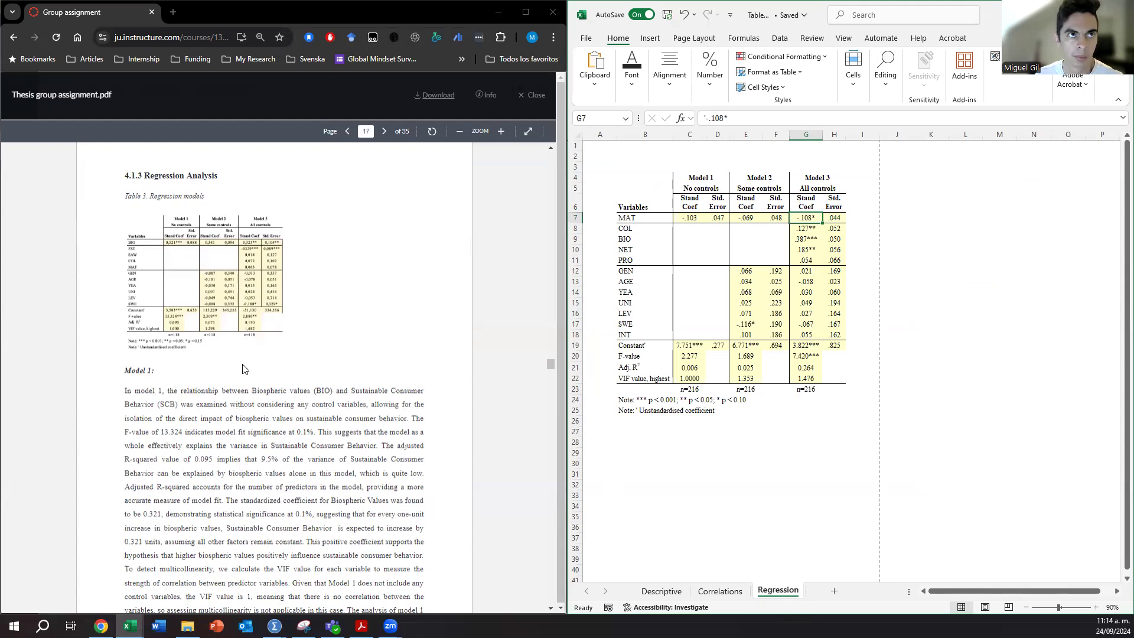
scroll(220, 388, "down", 2)
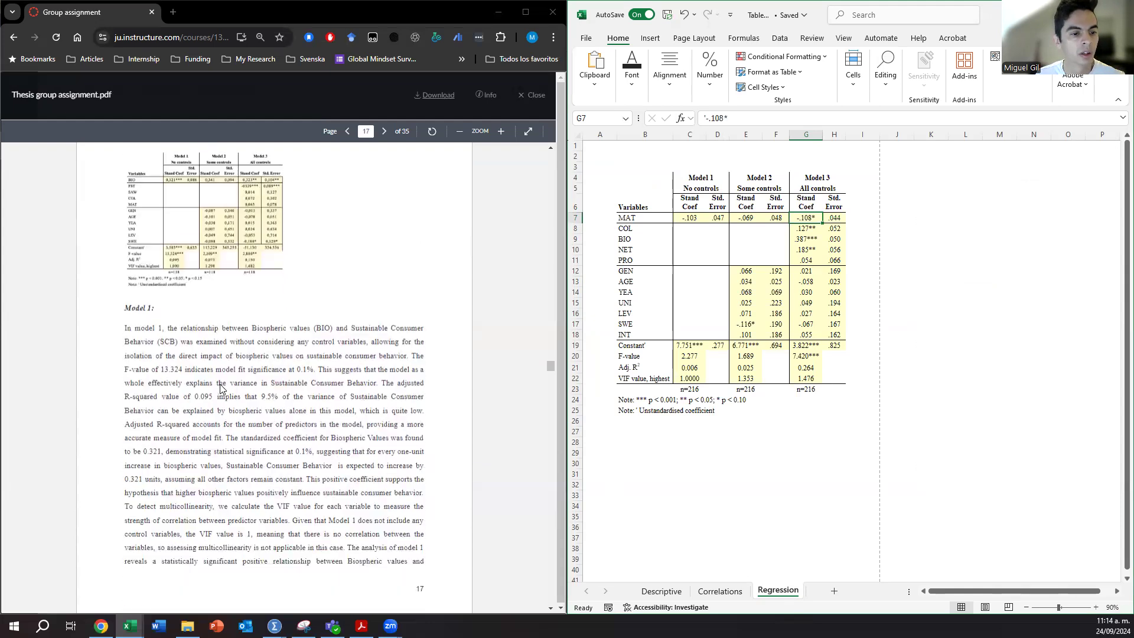
scroll(220, 388, "down", 1)
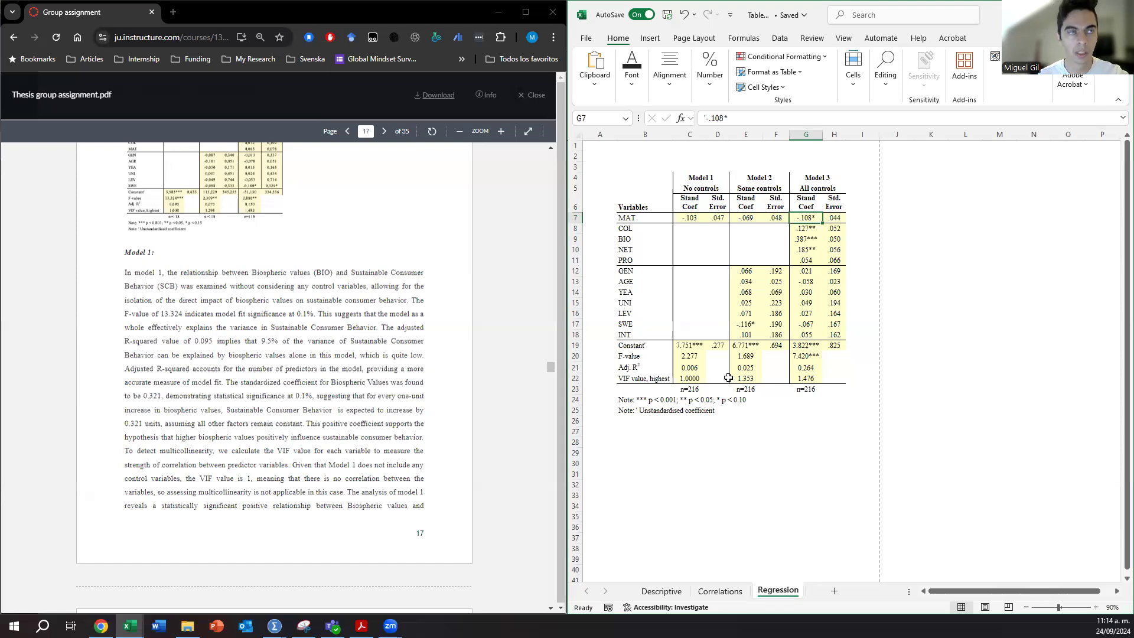
Check Model 1 F-value 2.277, Model 2 adjusted R² 0.025, VIF 1.353 and MAT coefficient -.069.
left_click(691, 358)
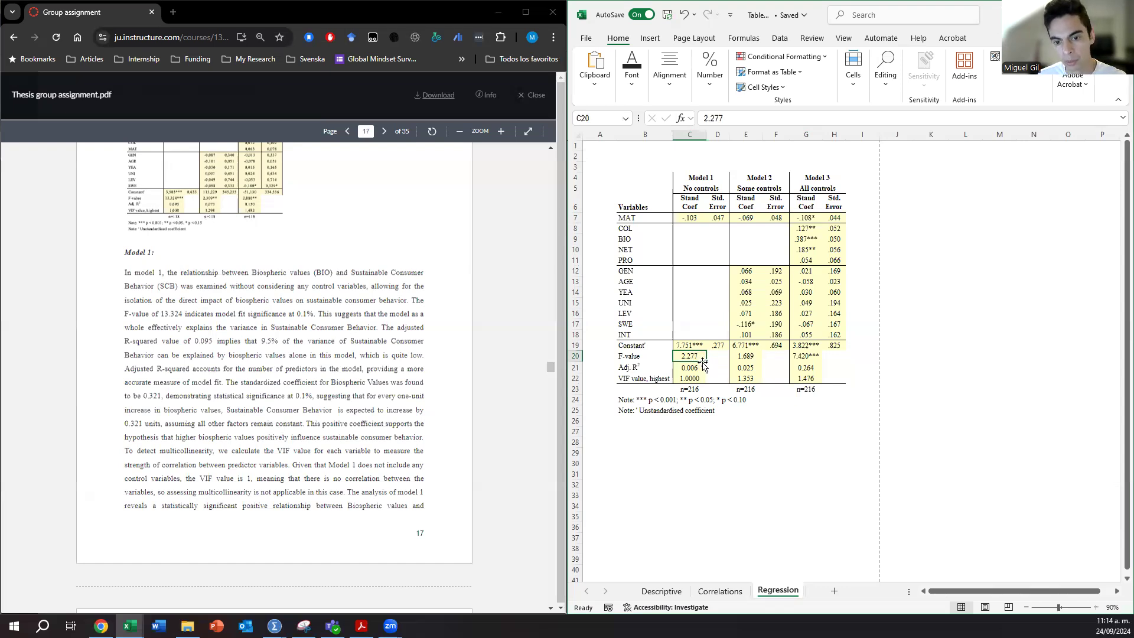
left_click(752, 369)
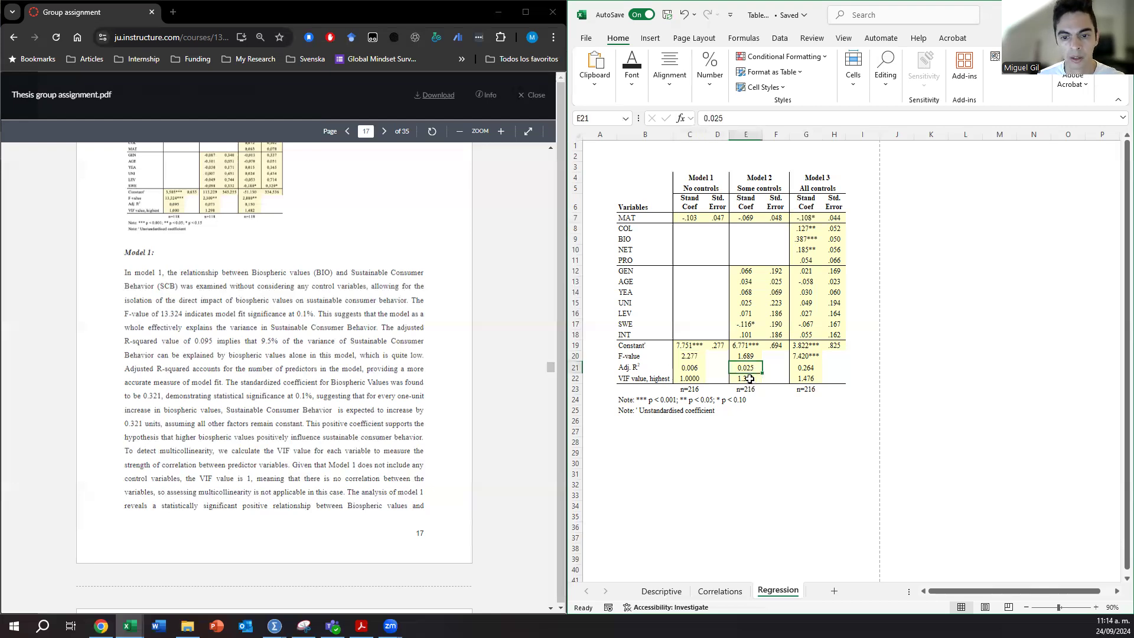
left_click(750, 379)
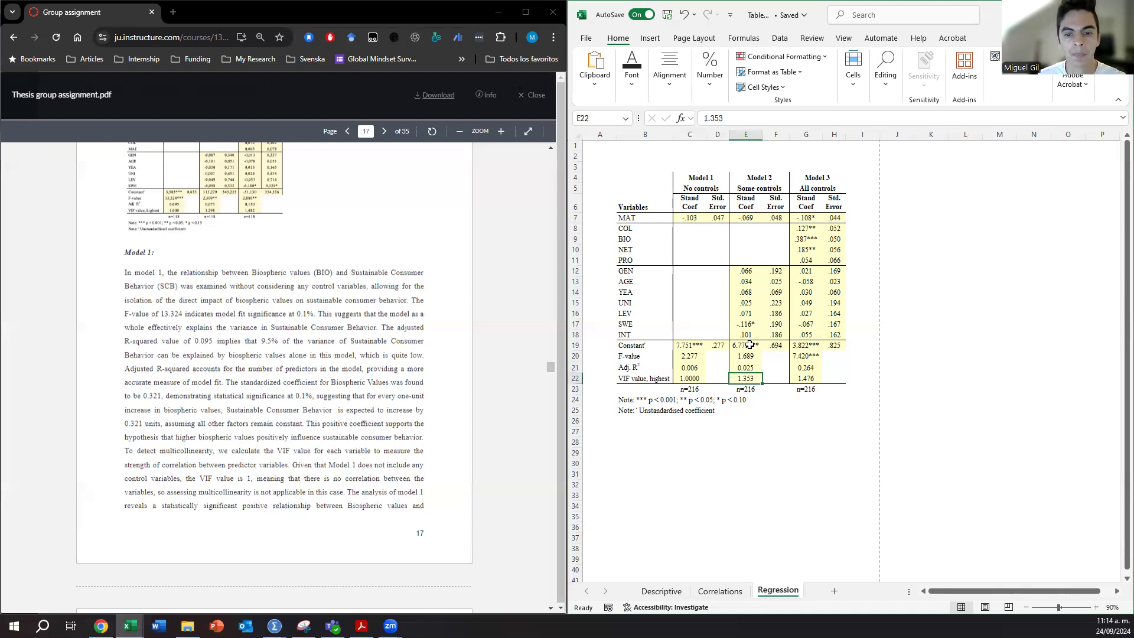
left_click(759, 219)
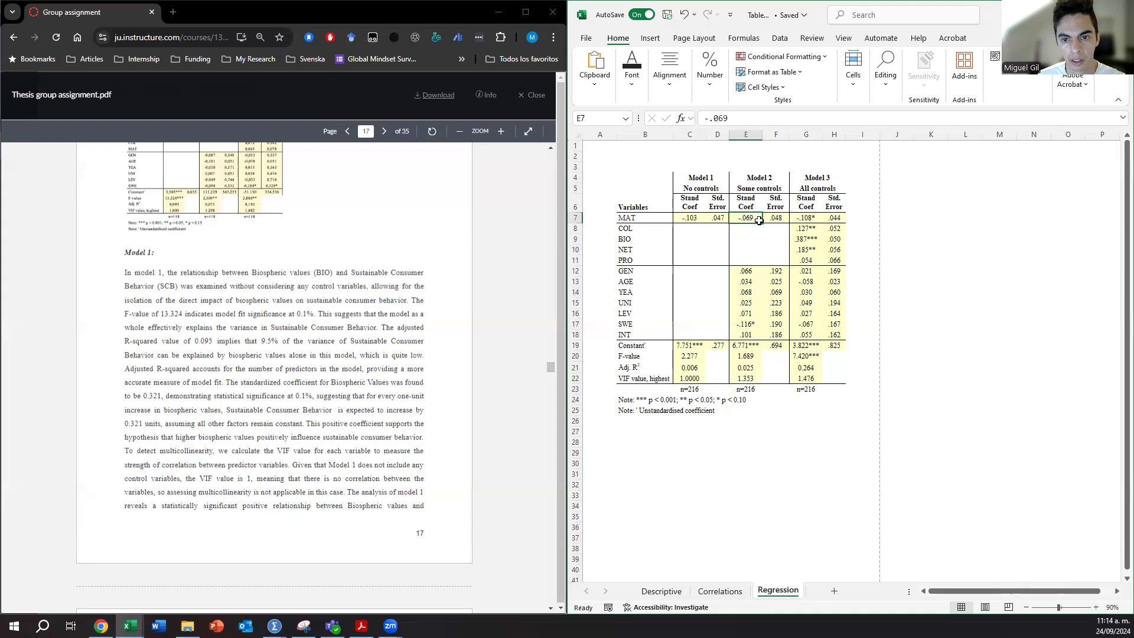
Mark the Model 2 MAT coefficient, then the Model 1 and Model 2 columns of the regression table.
left_click_drag(759, 220, 776, 219)
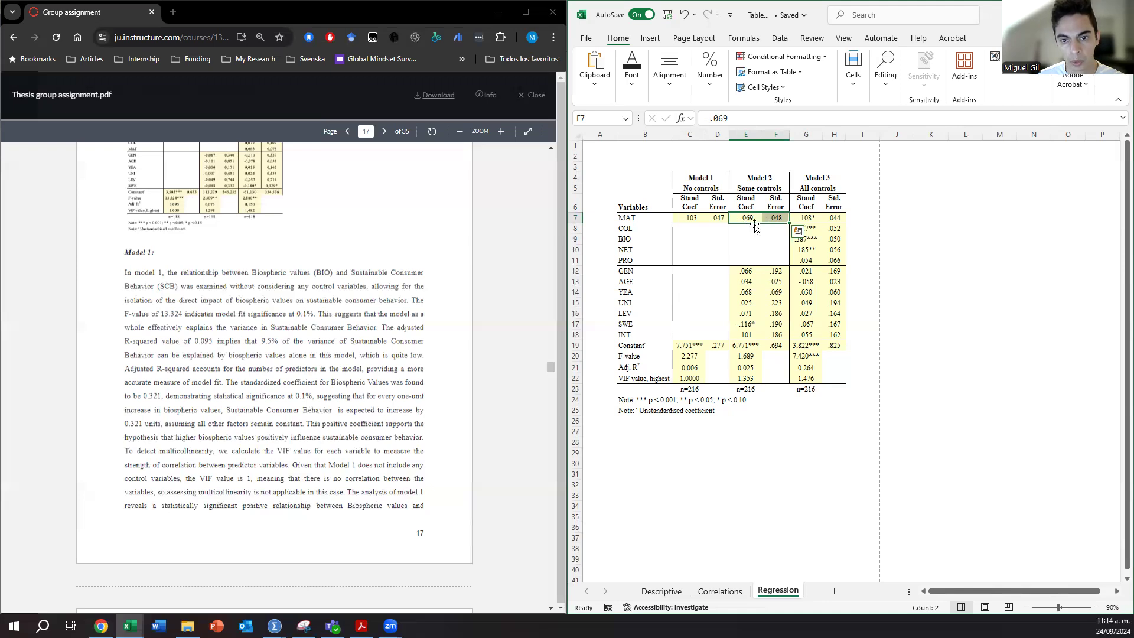
left_click_drag(707, 180, 717, 382)
left_click_drag(779, 181, 776, 384)
Scroll the PDF to page 19, where 4.2 Qualitative findings begins, and focus its window.
scroll(288, 452, "down", 10)
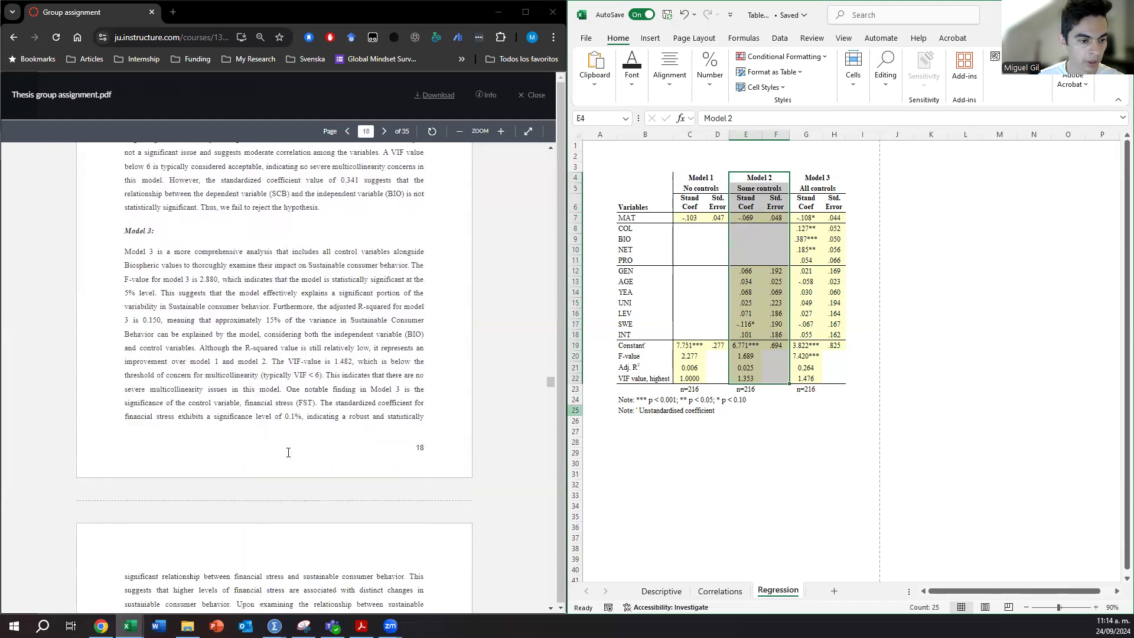
scroll(289, 452, "down", 8)
scroll(350, 434, "up", 3)
scroll(352, 449, "up", 2)
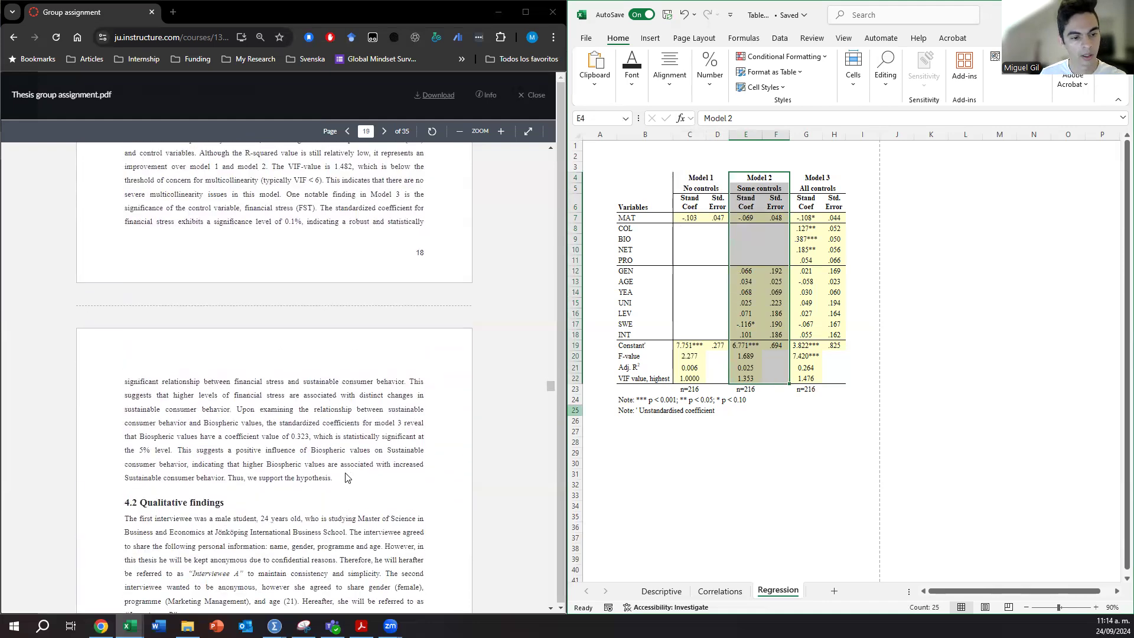
scroll(347, 477, "up", 2)
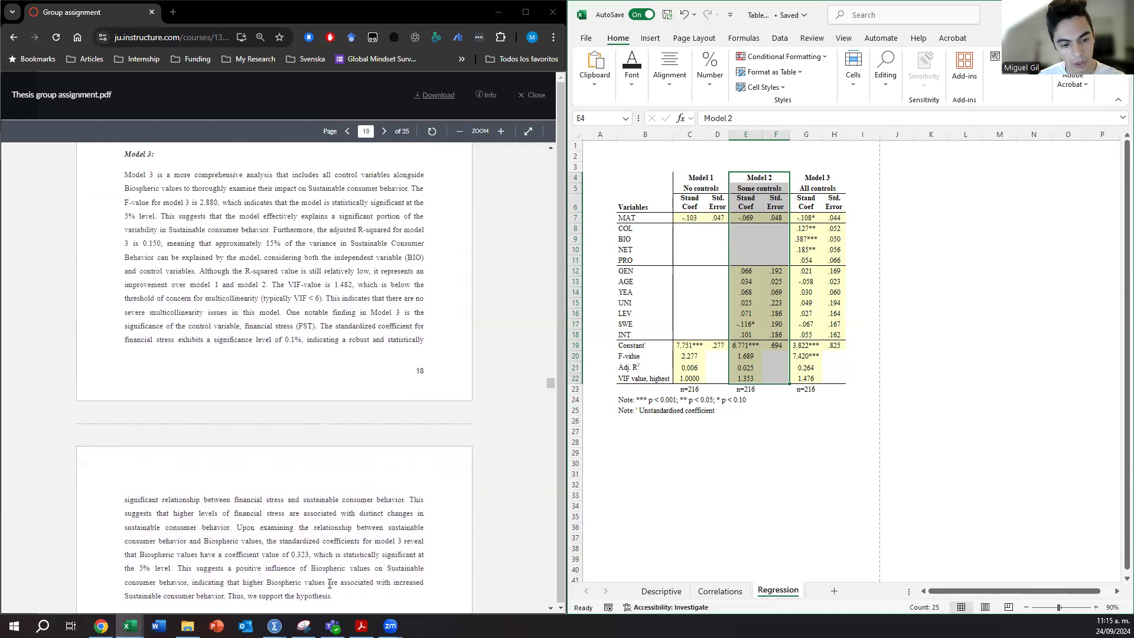
scroll(330, 582, "down", 2)
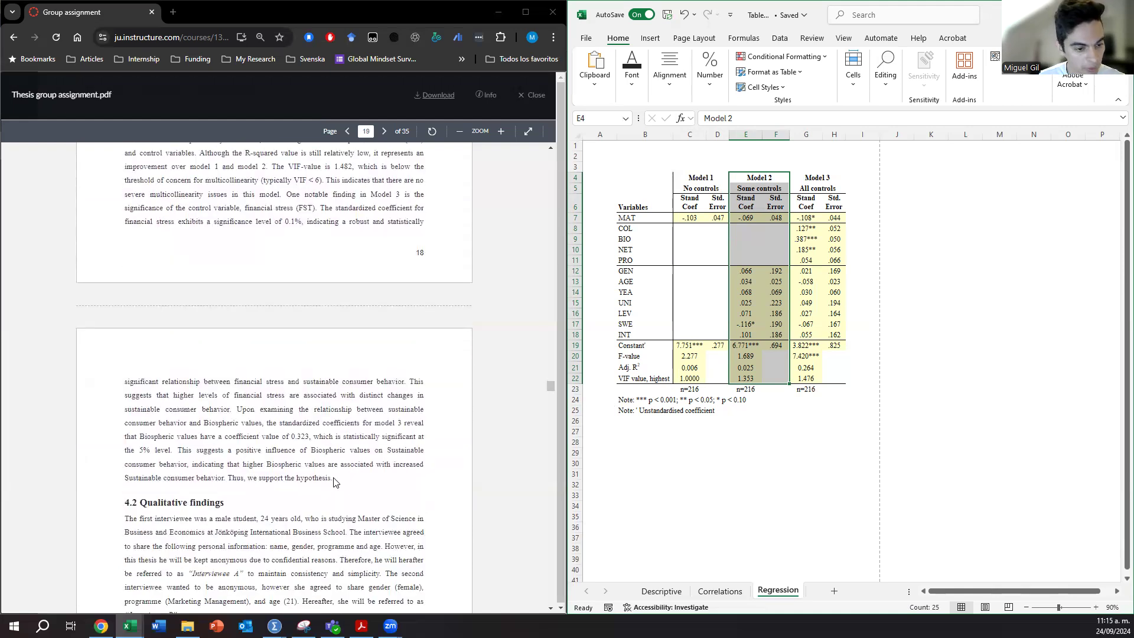
left_click(339, 482)
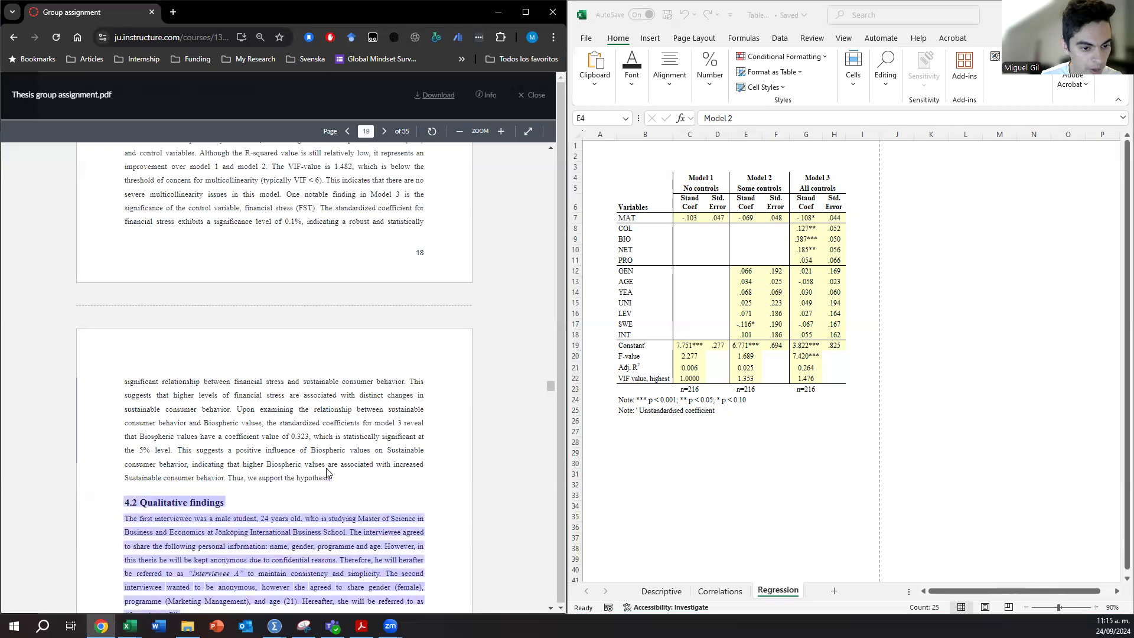
scroll(349, 477, "up", 3)
scroll(349, 478, "down", 2)
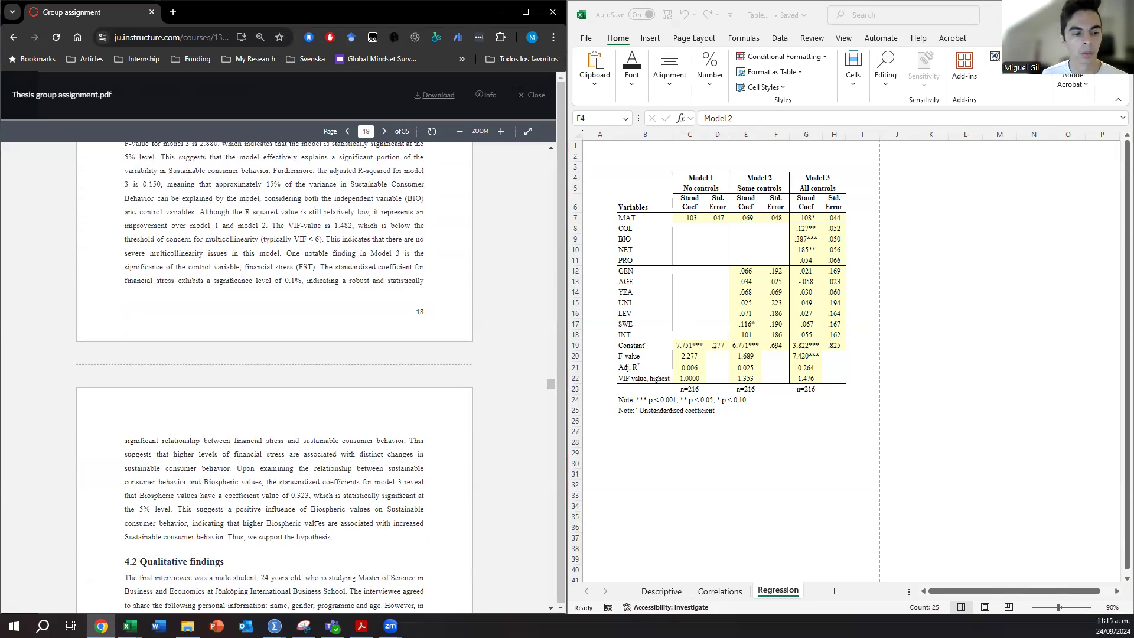
scroll(316, 525, "down", 2)
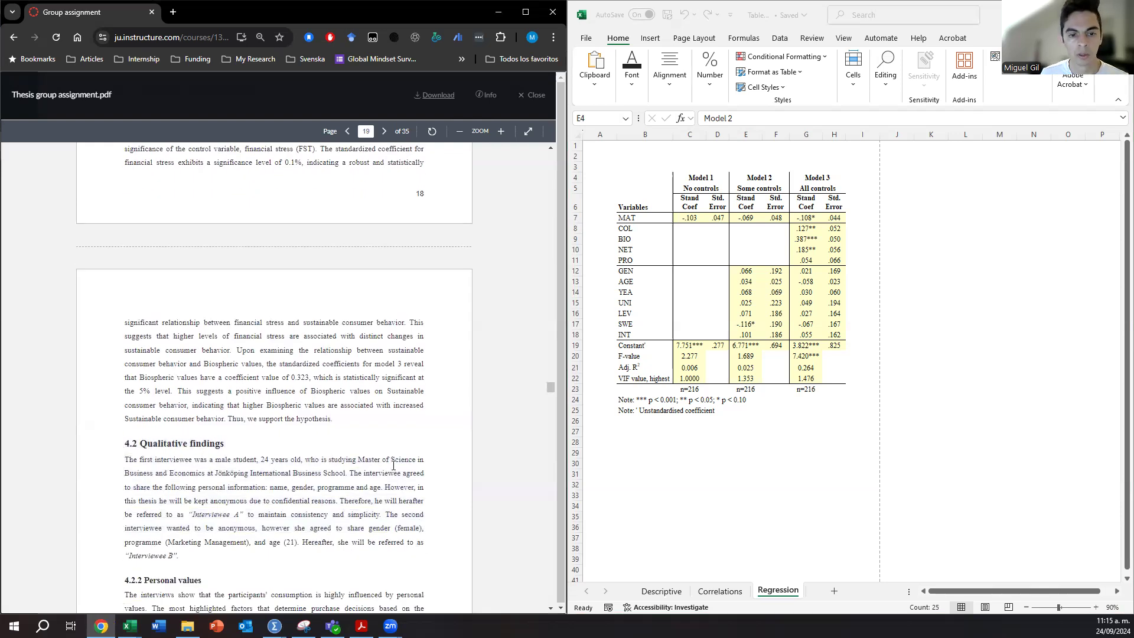
Scroll the PDF back from page 19 to page 15, showing Chapter 4: Findings below 3.5 Ethical concerns.
scroll(392, 465, "up", 14)
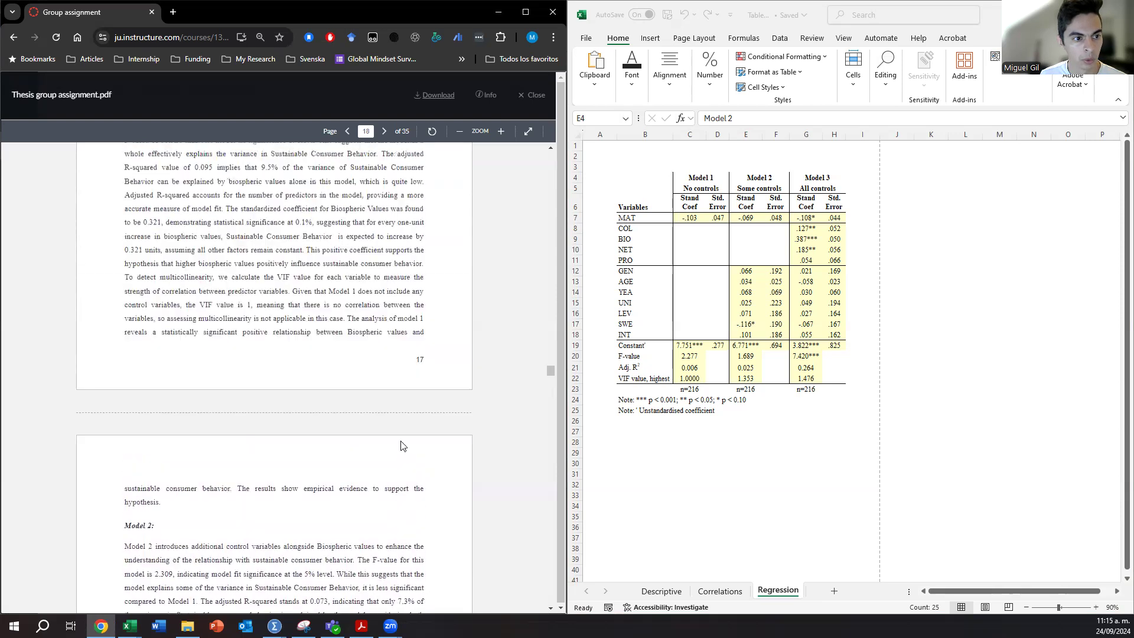
scroll(401, 445, "up", 12)
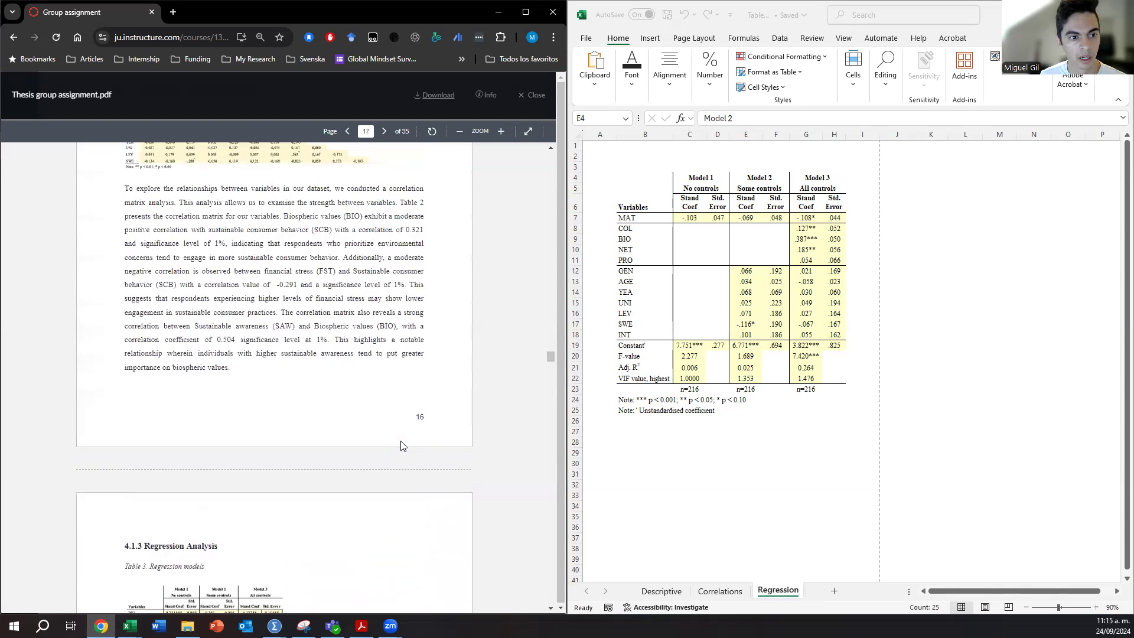
scroll(401, 446, "up", 15)
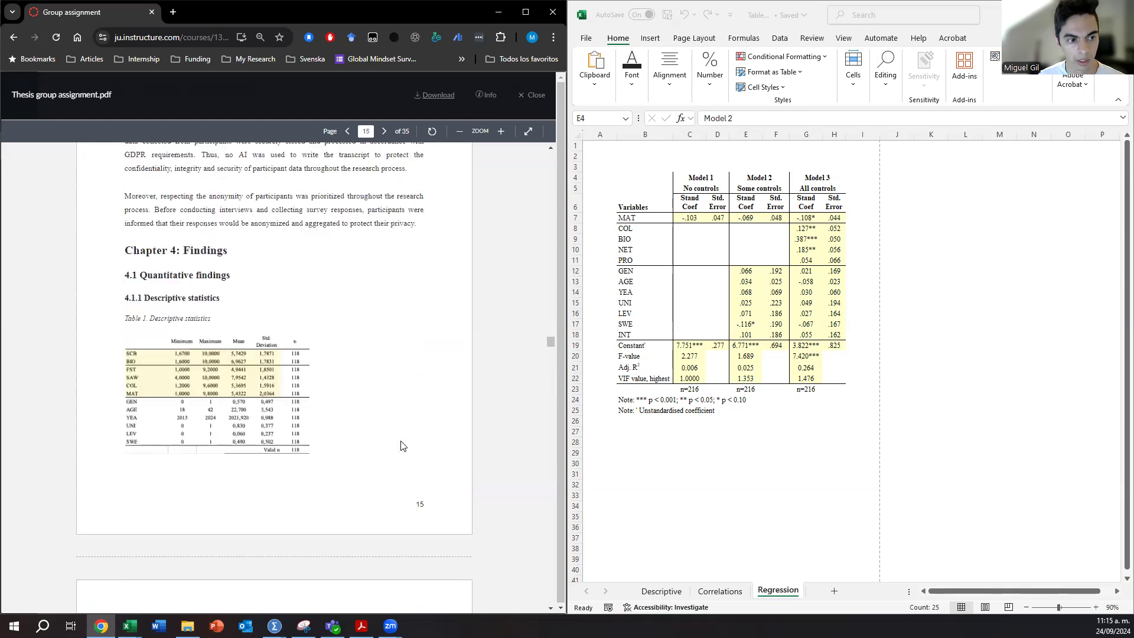
scroll(400, 445, "down", 1)
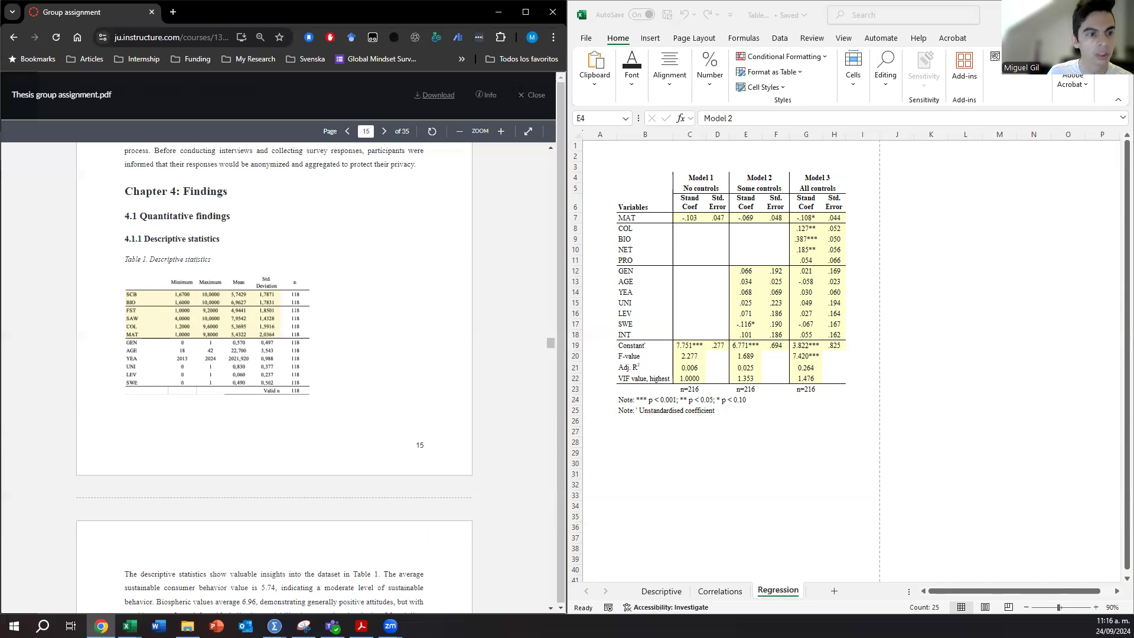
scroll(359, 301, "up", 4)
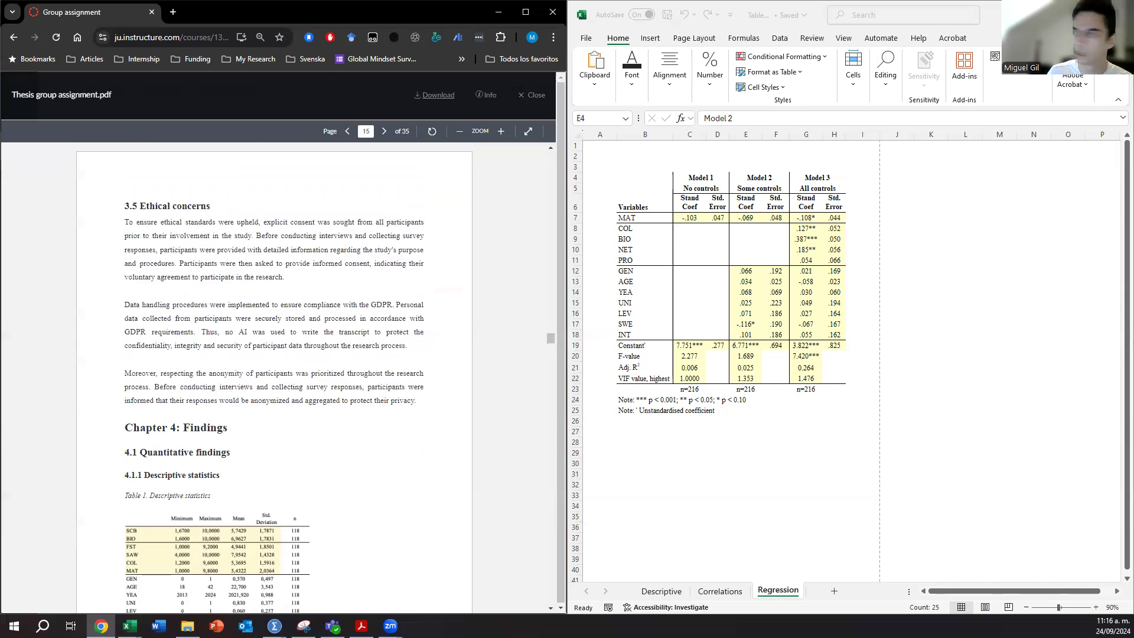